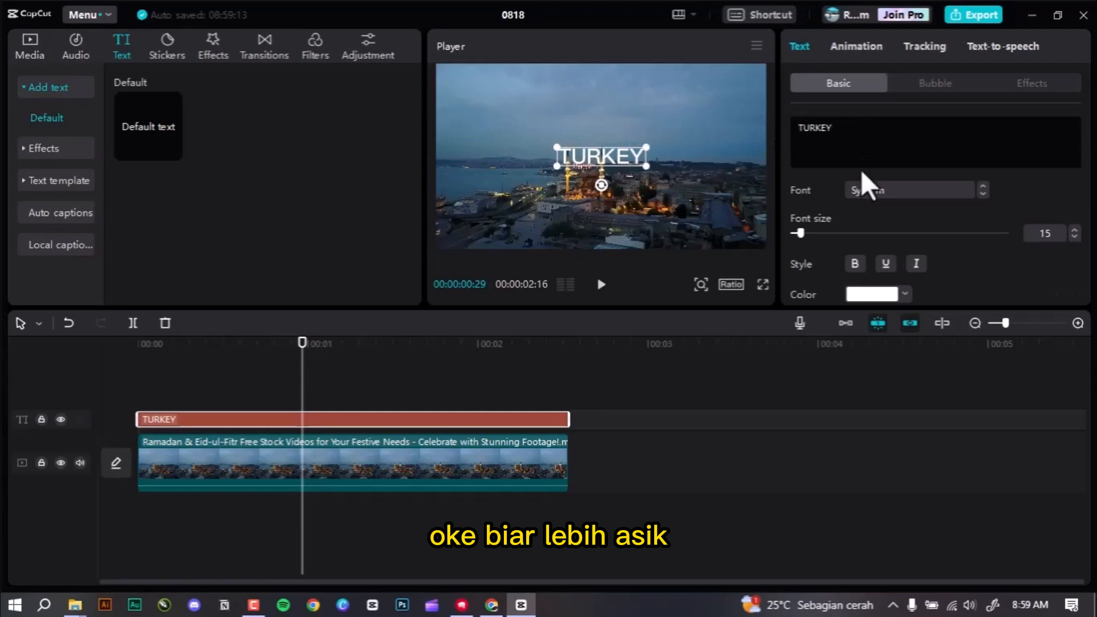
# - Set the TURKEY title's font to AvenirNext
pyautogui.click(927, 193)
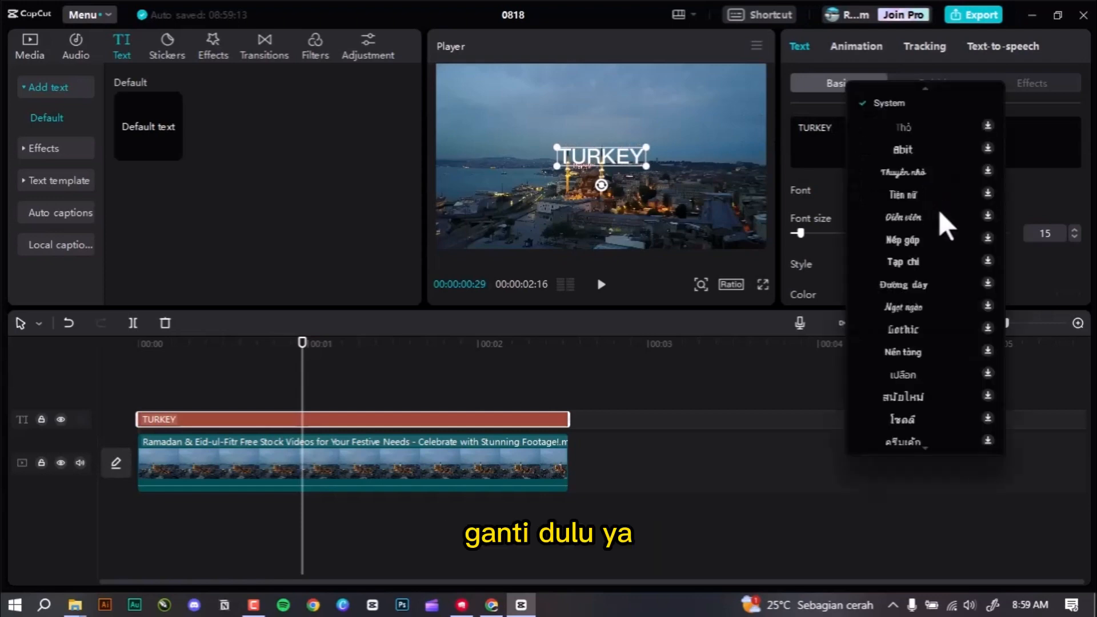
pyautogui.scroll(-10, 938, 210)
pyautogui.scroll(-12, 956, 285)
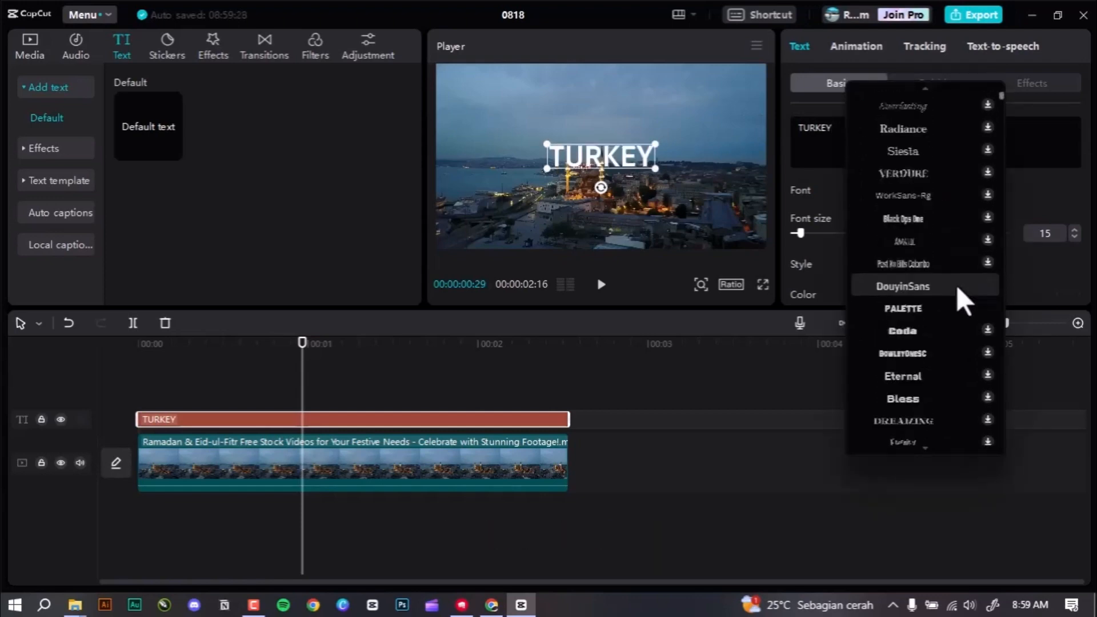
pyautogui.scroll(3, 959, 285)
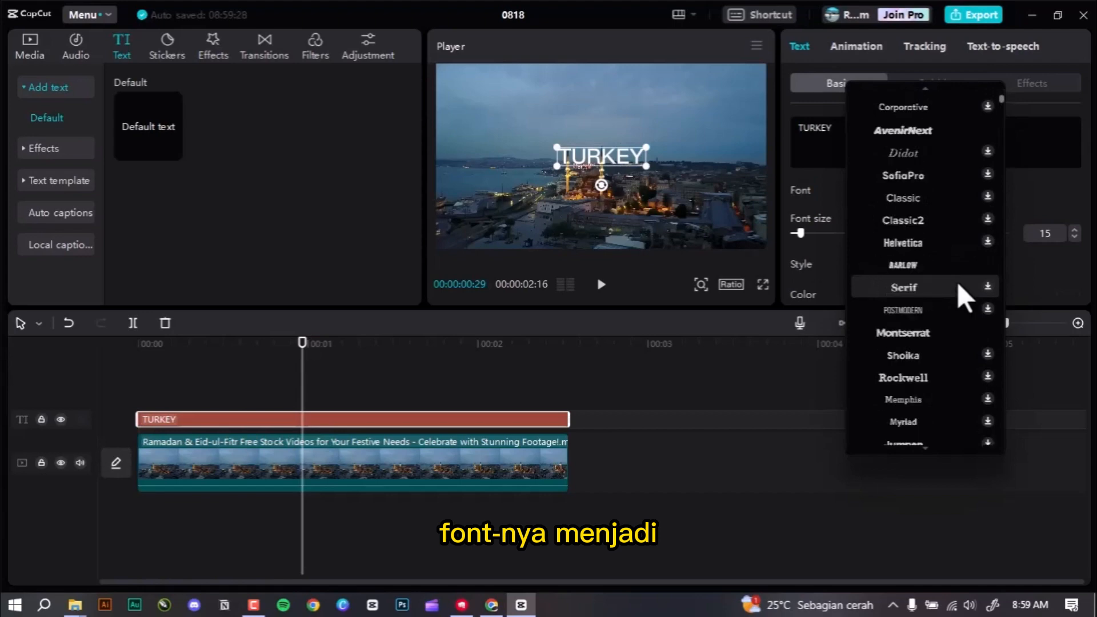
pyautogui.scroll(2, 957, 282)
pyautogui.scroll(-10, 960, 279)
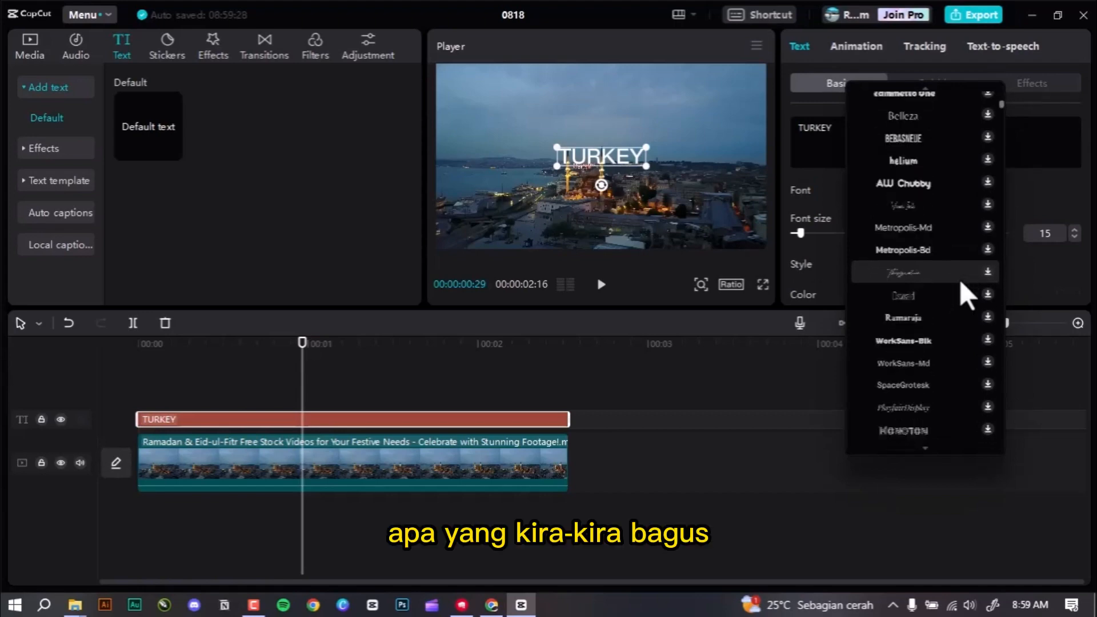
pyautogui.scroll(10, 960, 282)
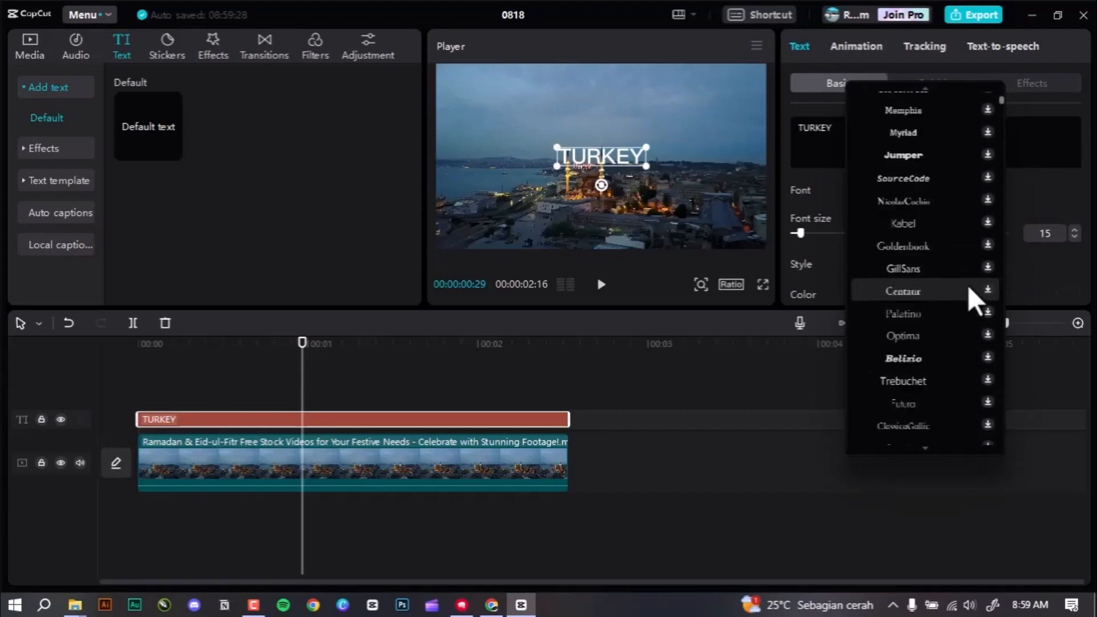
pyautogui.click(970, 262)
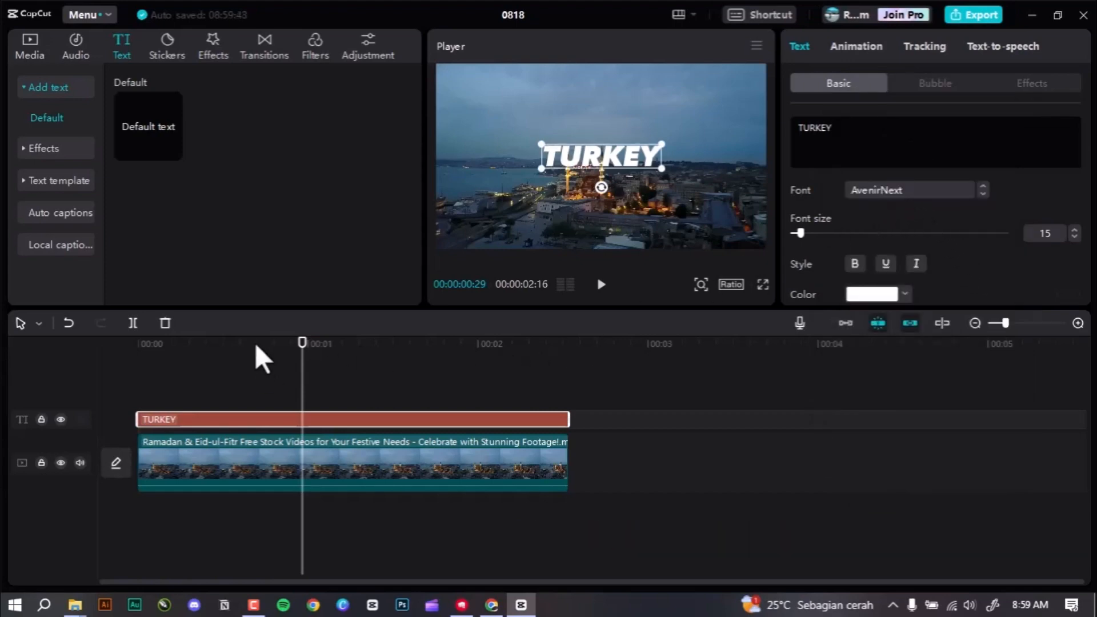
# - Trim the start of the TURKEY text clip to about 00:00:00:05 and play back the opening
pyautogui.moveTo(255, 354); pyautogui.dragTo(164, 417)
pyautogui.press('space')
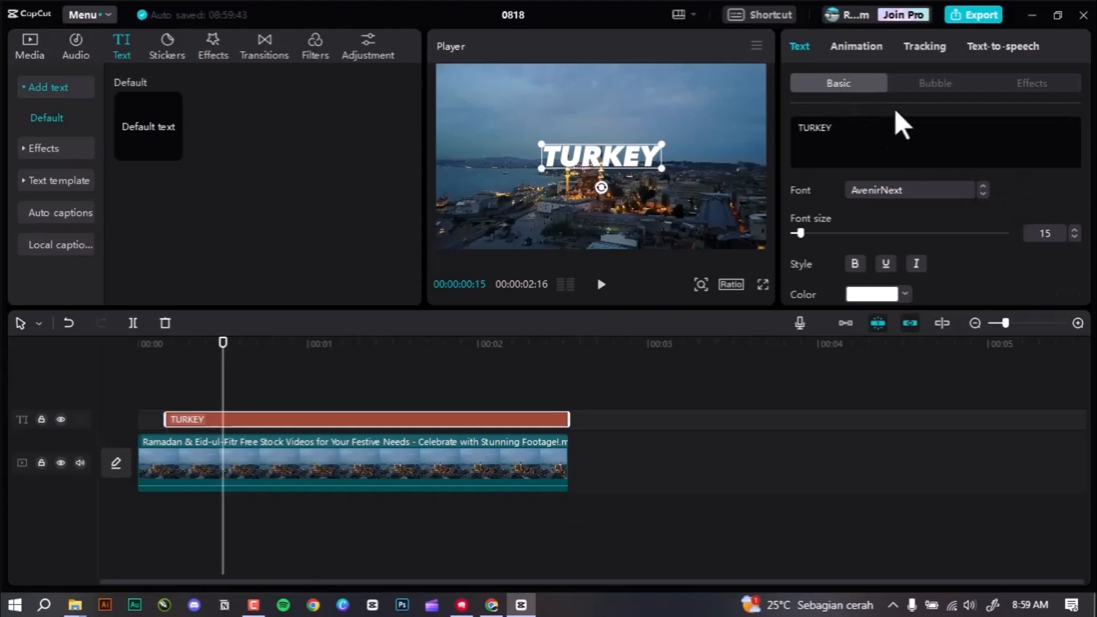
# - Try the underline style on the TURKEY title and remove it again
pyautogui.scroll(-1, 942, 188)
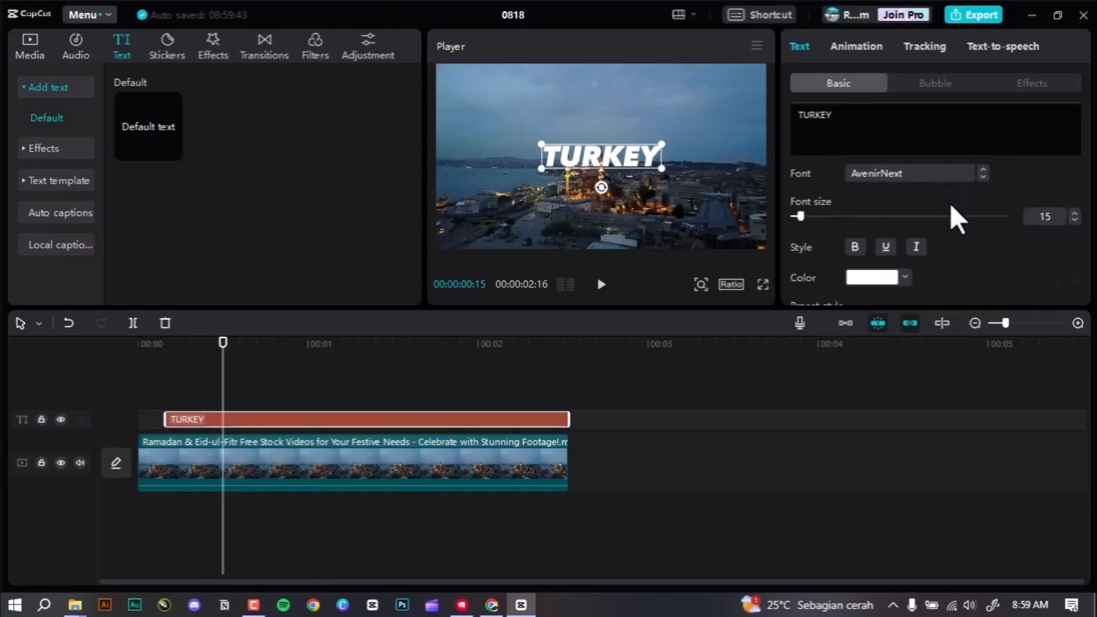
pyautogui.scroll(-2, 879, 195)
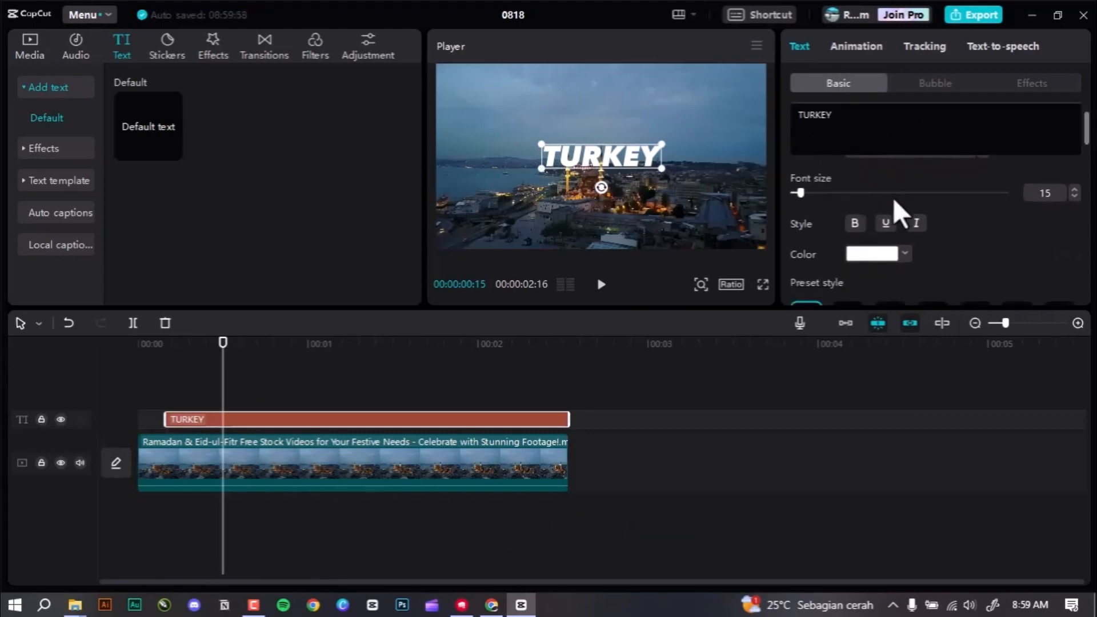
pyautogui.scroll(-2, 878, 209)
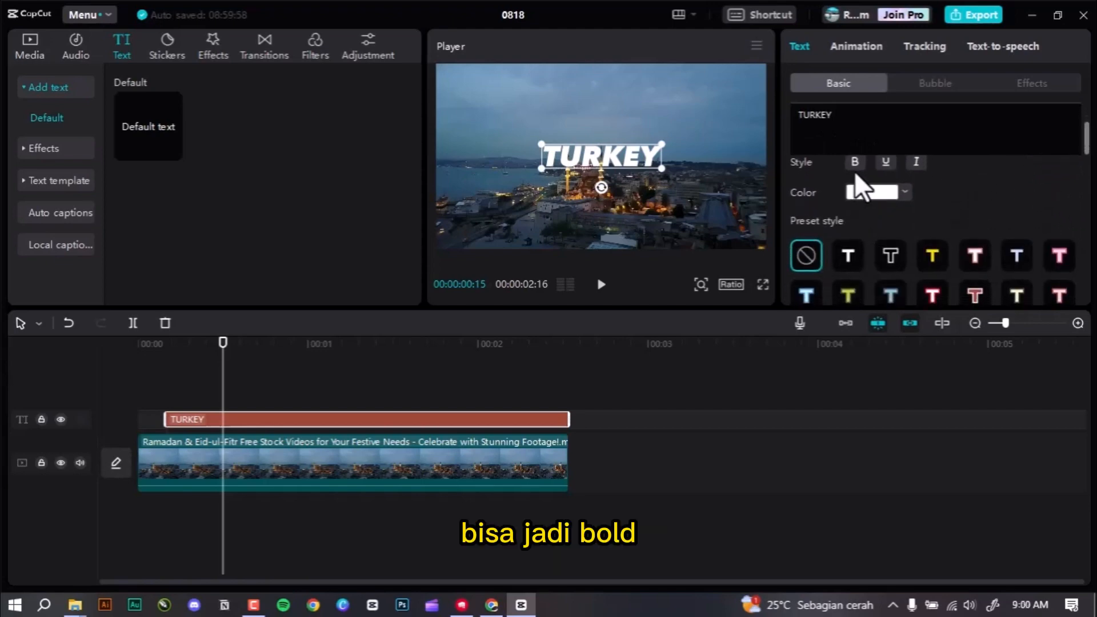
pyautogui.scroll(2, 856, 180)
pyautogui.click(886, 219)
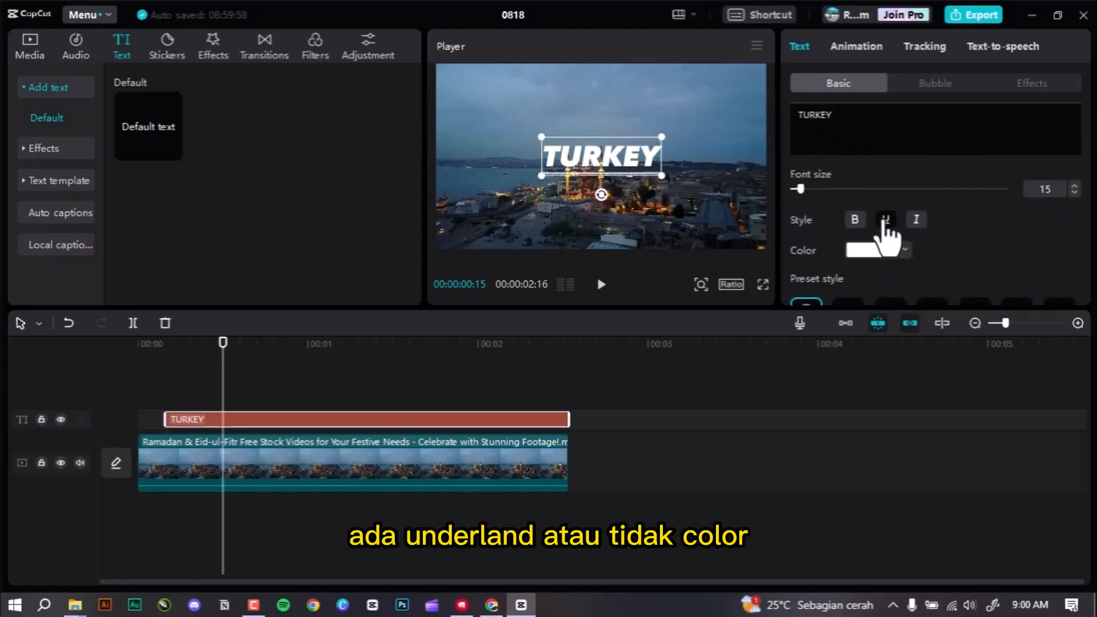
pyautogui.click(886, 219)
# - Try several preset styles on the TURKEY title, including the yellow one, and reset it to no preset
pyautogui.scroll(-2, 938, 226)
pyautogui.scroll(-6, 860, 212)
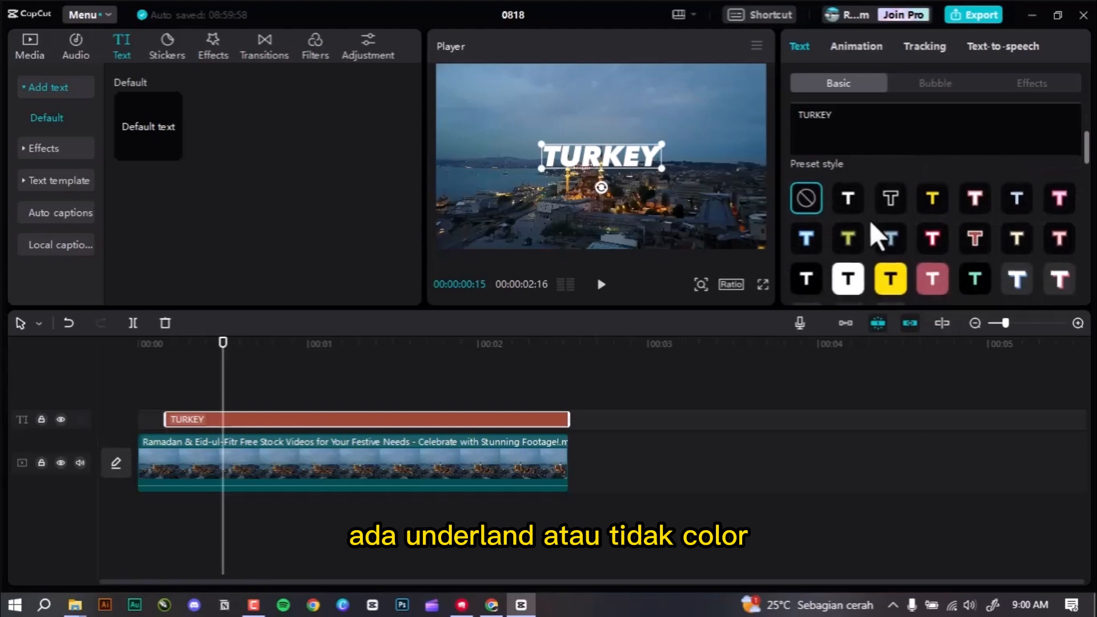
pyautogui.click(902, 198)
pyautogui.click(925, 205)
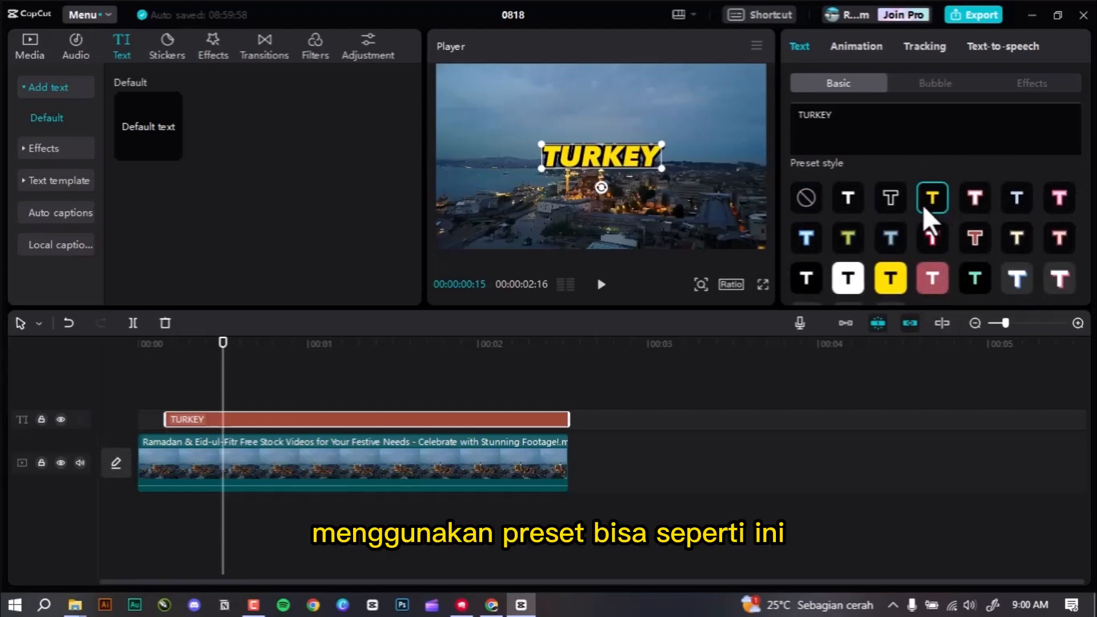
pyautogui.click(852, 201)
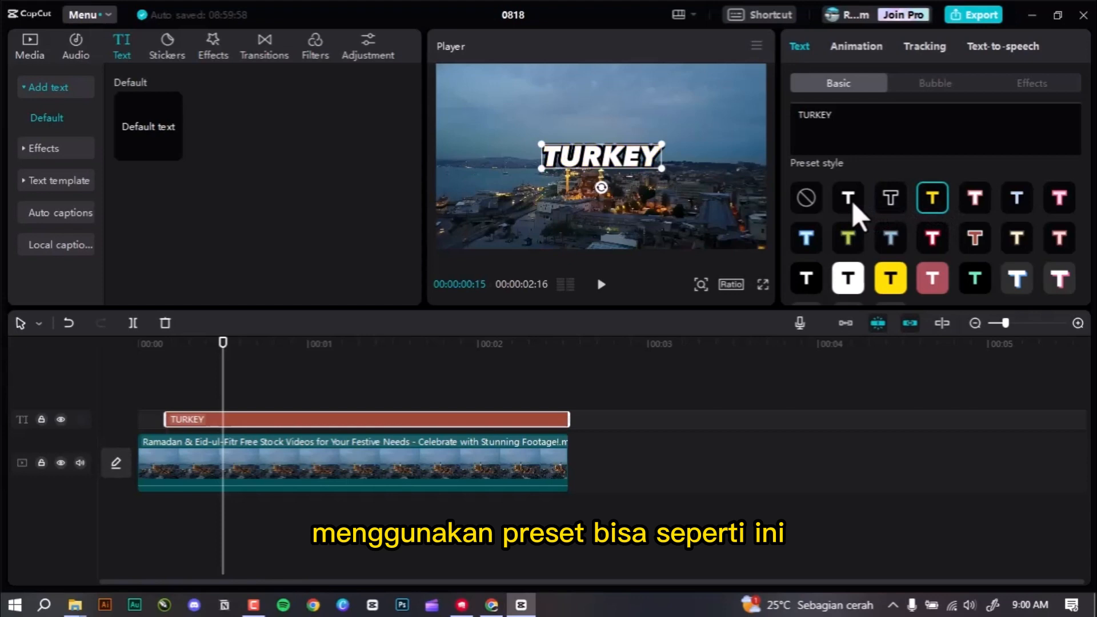
pyautogui.click(812, 198)
# - Try the background option on the TURKEY title and switch it off again
pyautogui.scroll(-8, 892, 199)
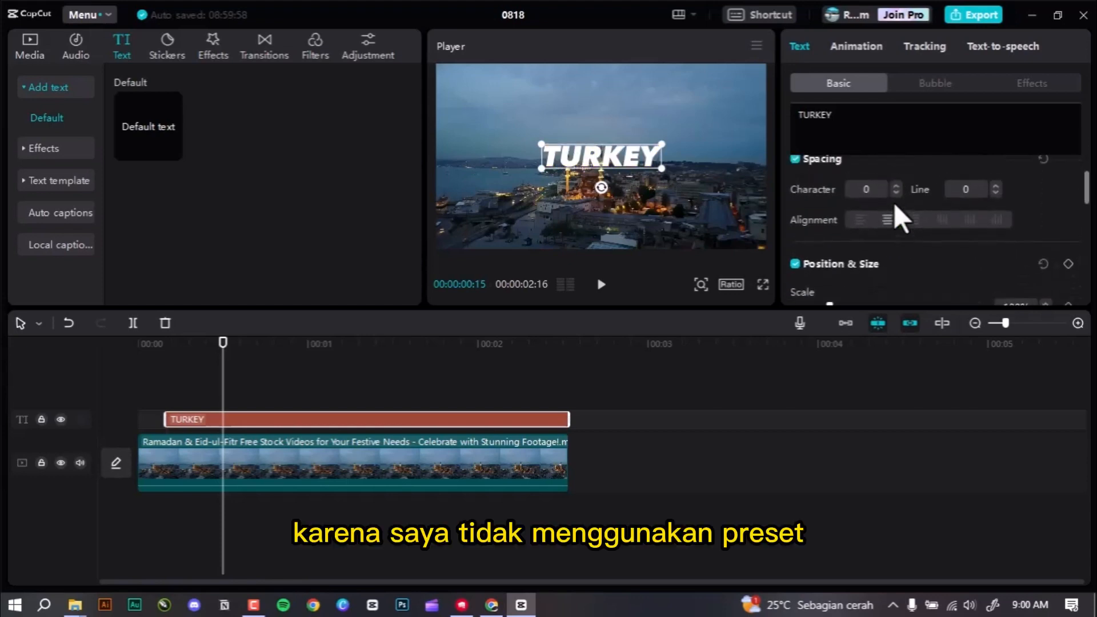
pyautogui.scroll(-5, 898, 205)
pyautogui.scroll(4, 897, 206)
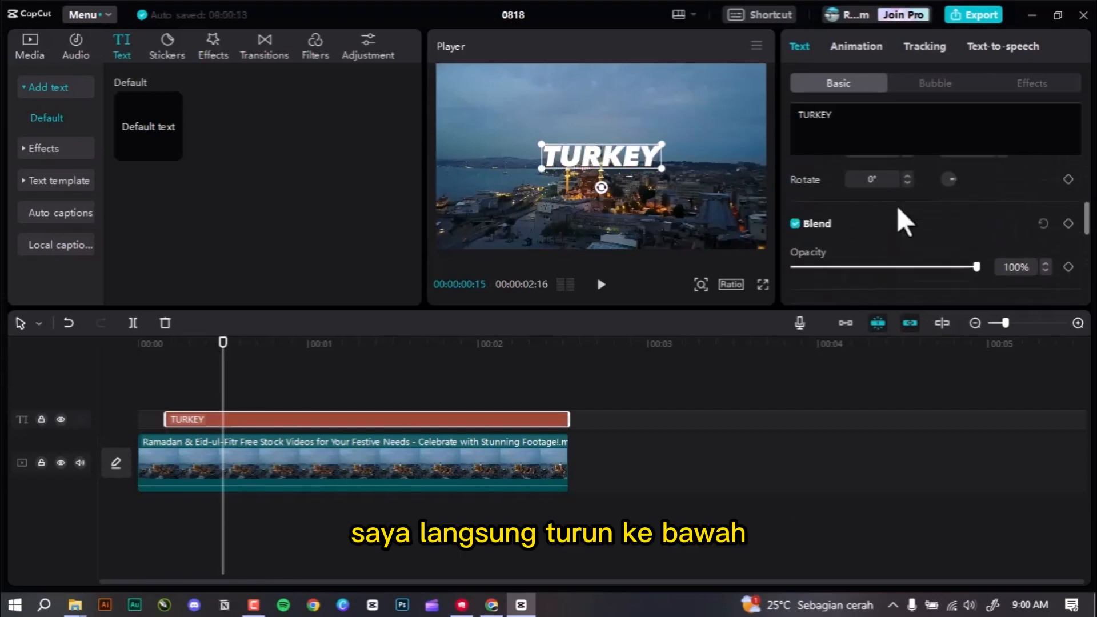
pyautogui.scroll(-4, 898, 205)
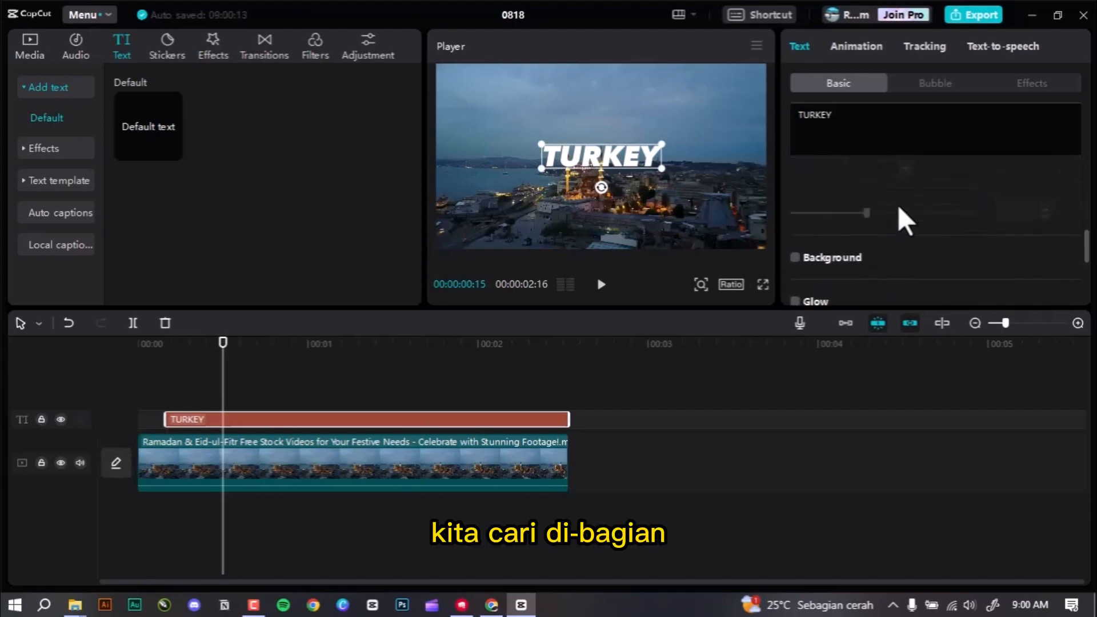
pyautogui.scroll(-2, 899, 206)
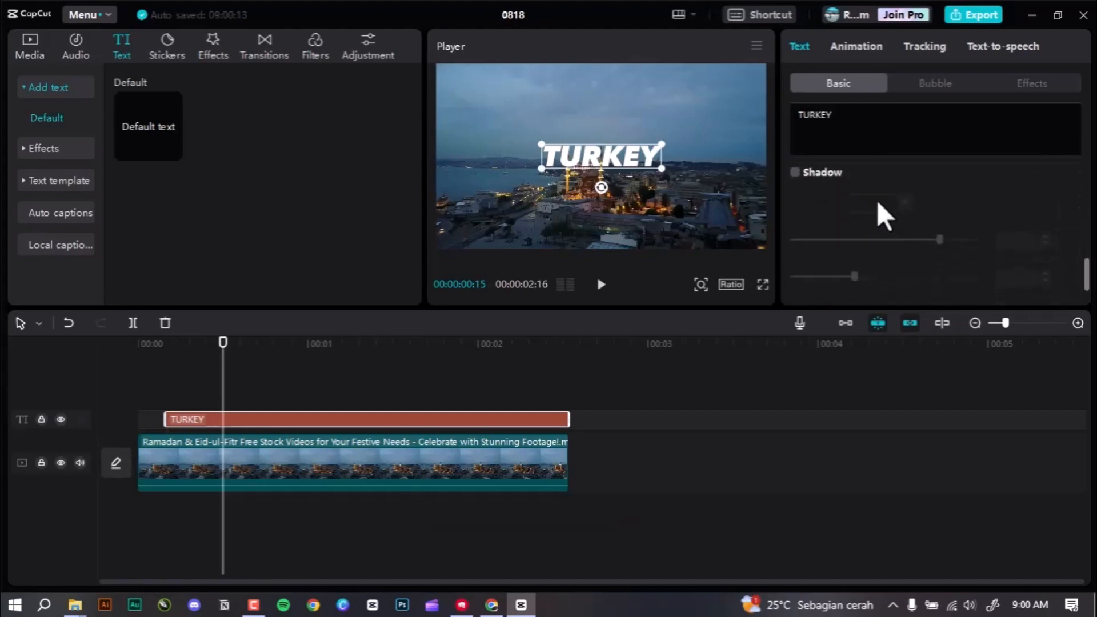
pyautogui.scroll(2, 825, 186)
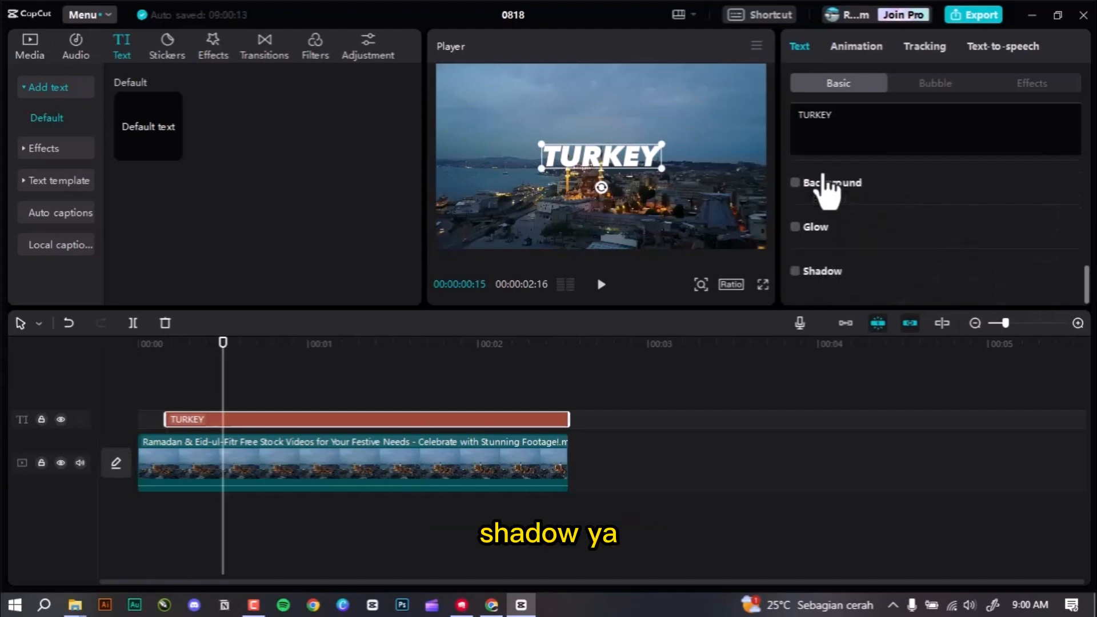
pyautogui.click(794, 183)
pyautogui.click(796, 182)
# - Enable the TURKEY title's shadow with the red colour E80C0C and check it in the full-screen preview
pyautogui.scroll(-2, 837, 201)
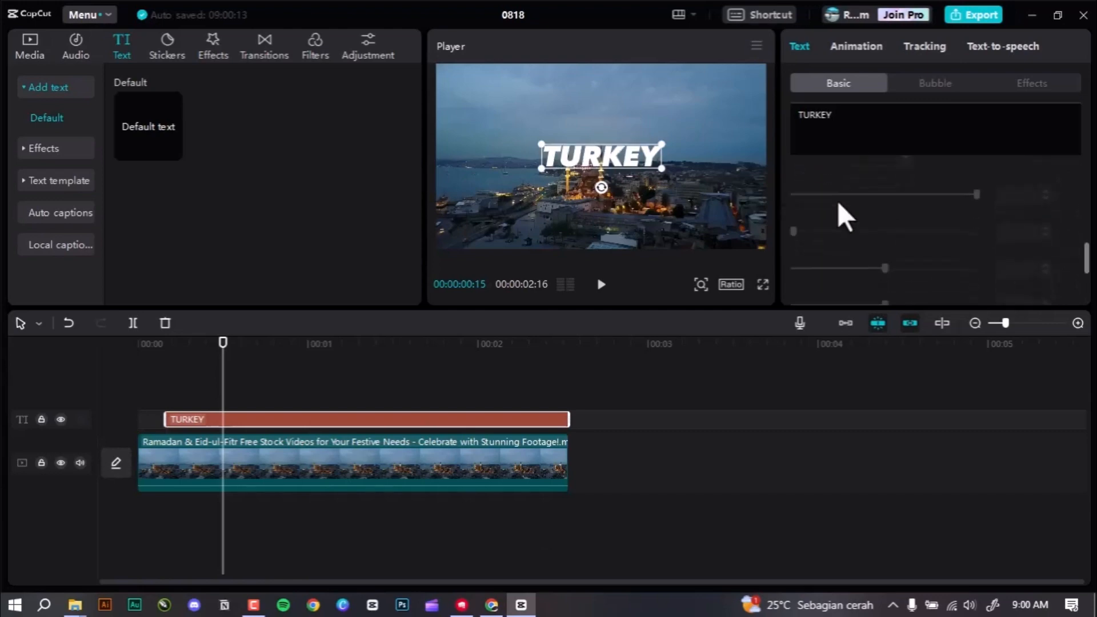
pyautogui.scroll(-2, 837, 204)
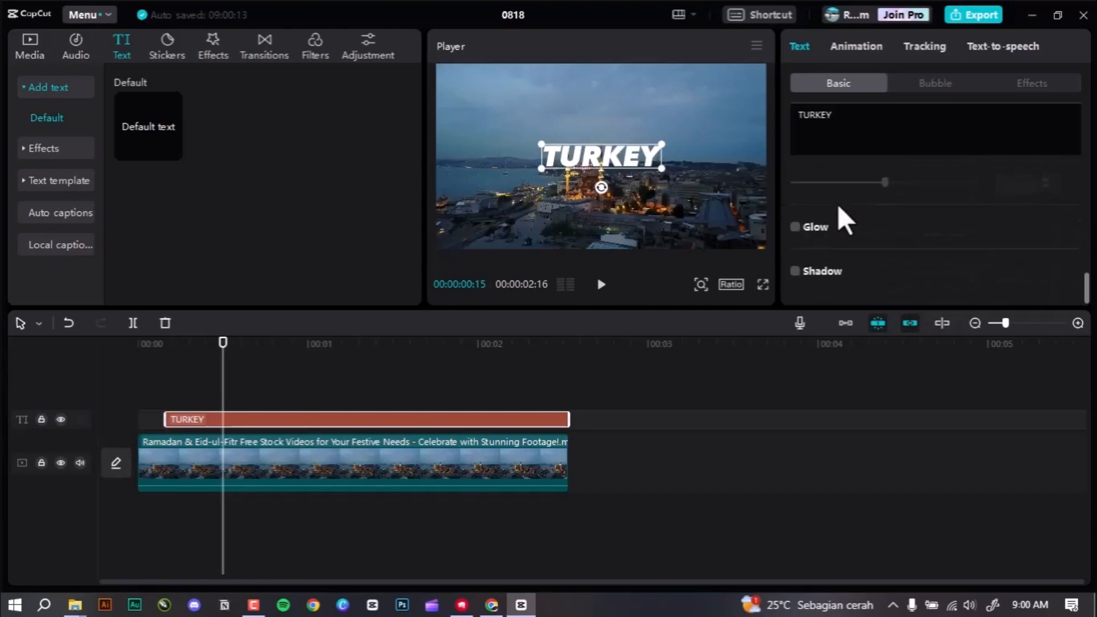
pyautogui.click(795, 271)
pyautogui.scroll(-1, 893, 244)
pyautogui.click(894, 242)
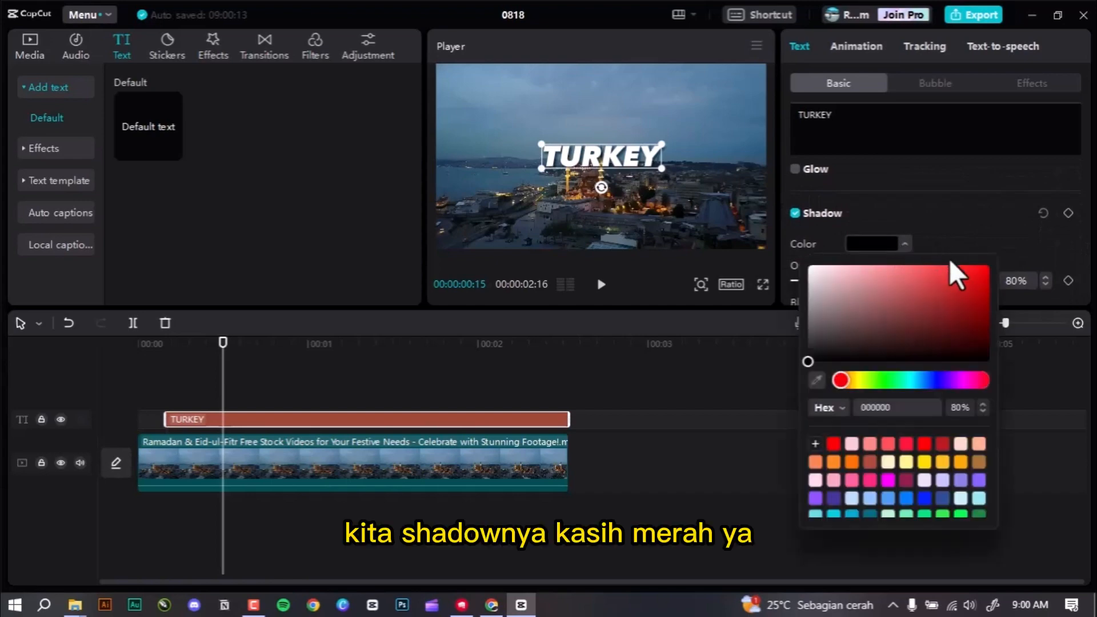
pyautogui.click(979, 274)
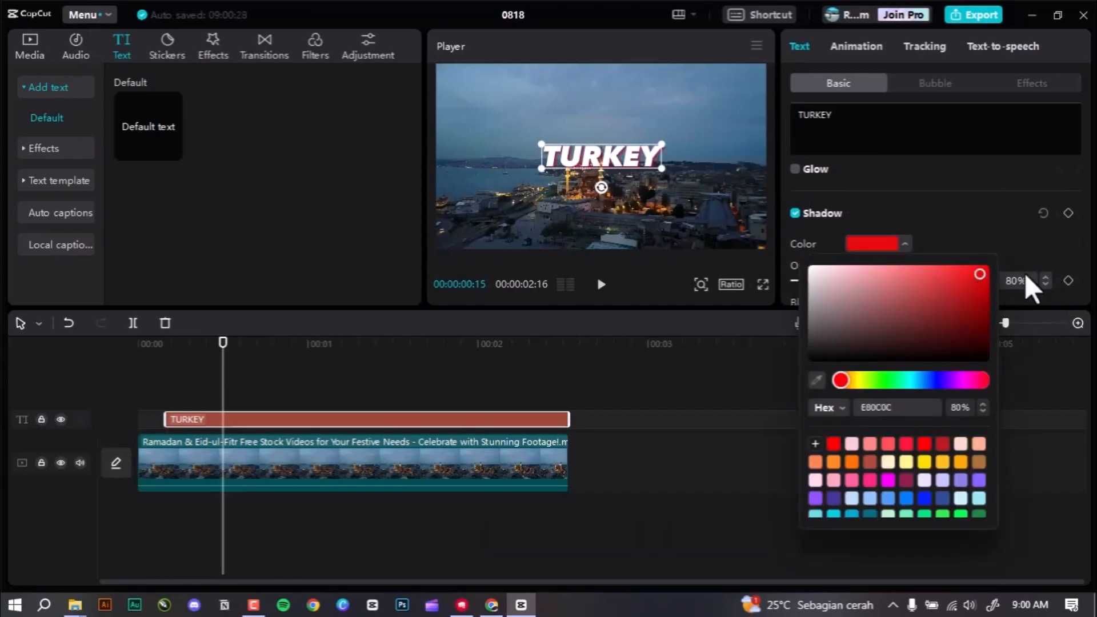
pyautogui.click(1030, 232)
pyautogui.hotkey('ctrl', 'shift', 'f')
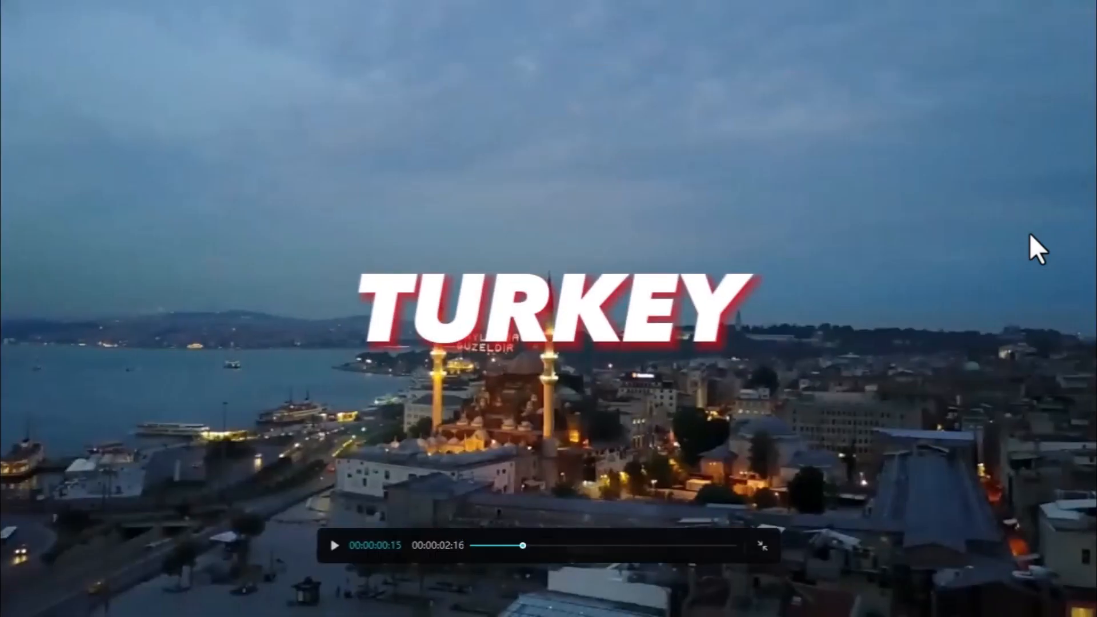
pyautogui.press('Escape')
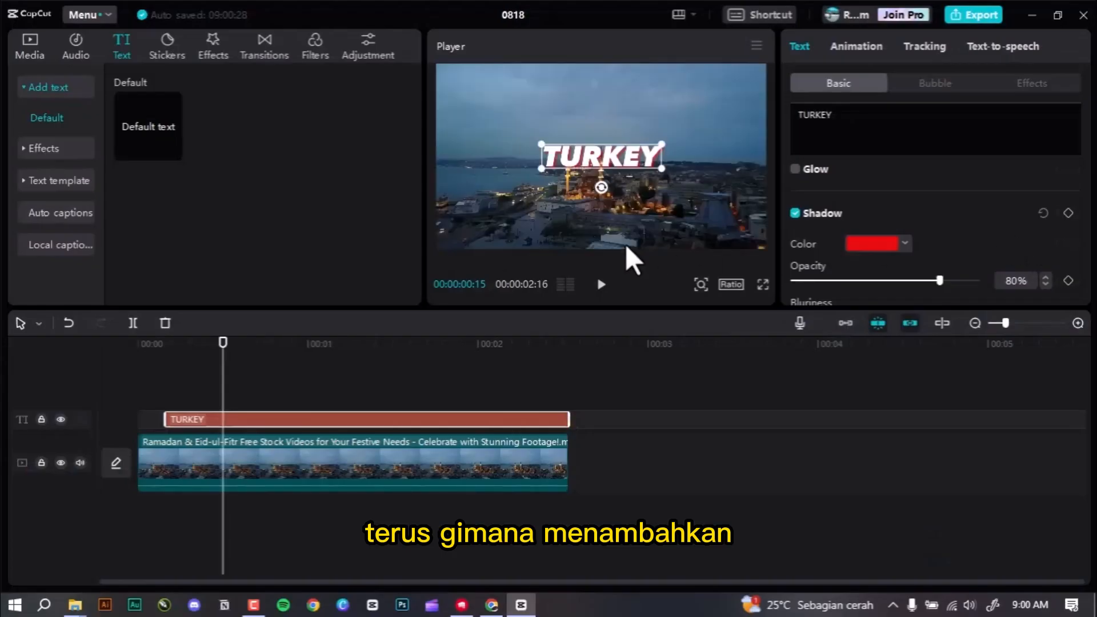
# - Look through the In and Out text animations for the TURKEY title, checking the start of its clip
pyautogui.moveTo(175, 343); pyautogui.dragTo(167, 385)
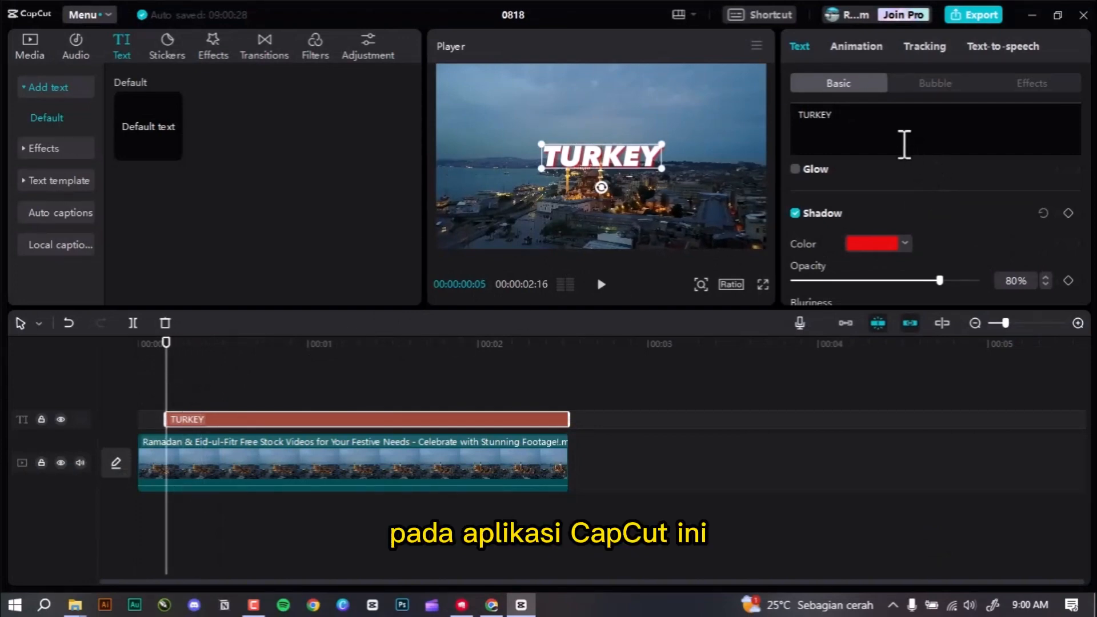
pyautogui.click(855, 45)
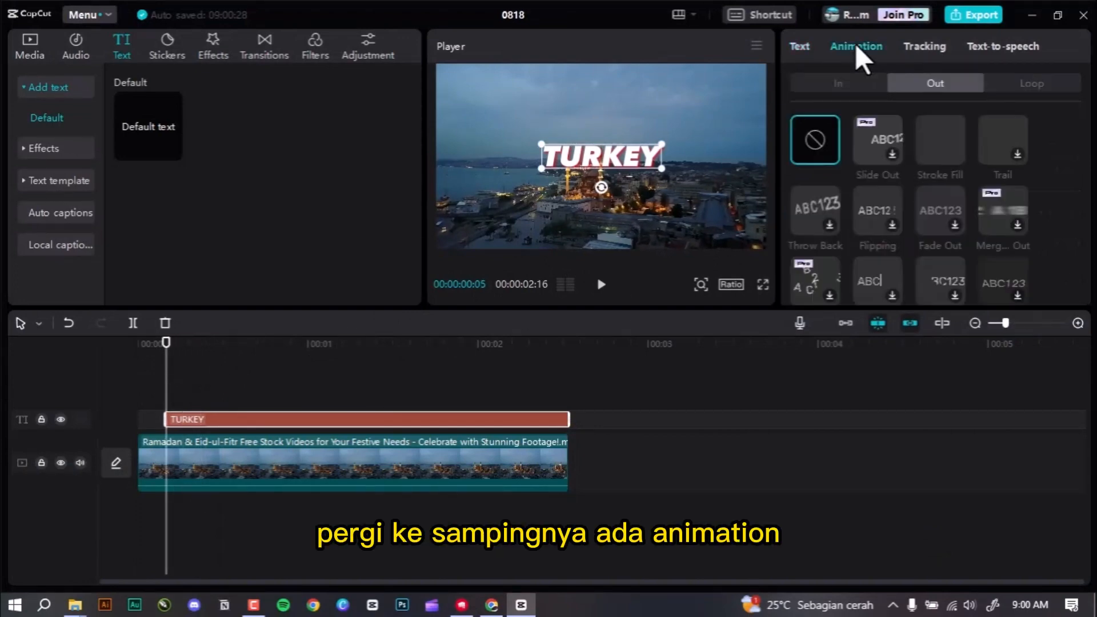
pyautogui.click(873, 87)
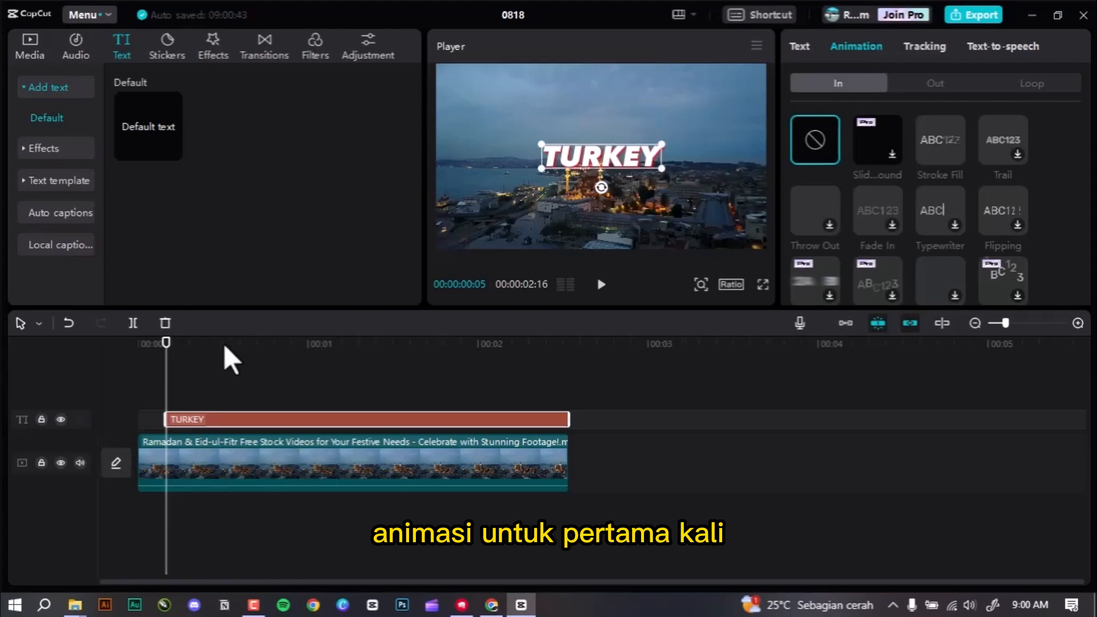
pyautogui.moveTo(224, 344); pyautogui.dragTo(257, 366)
pyautogui.click(923, 90)
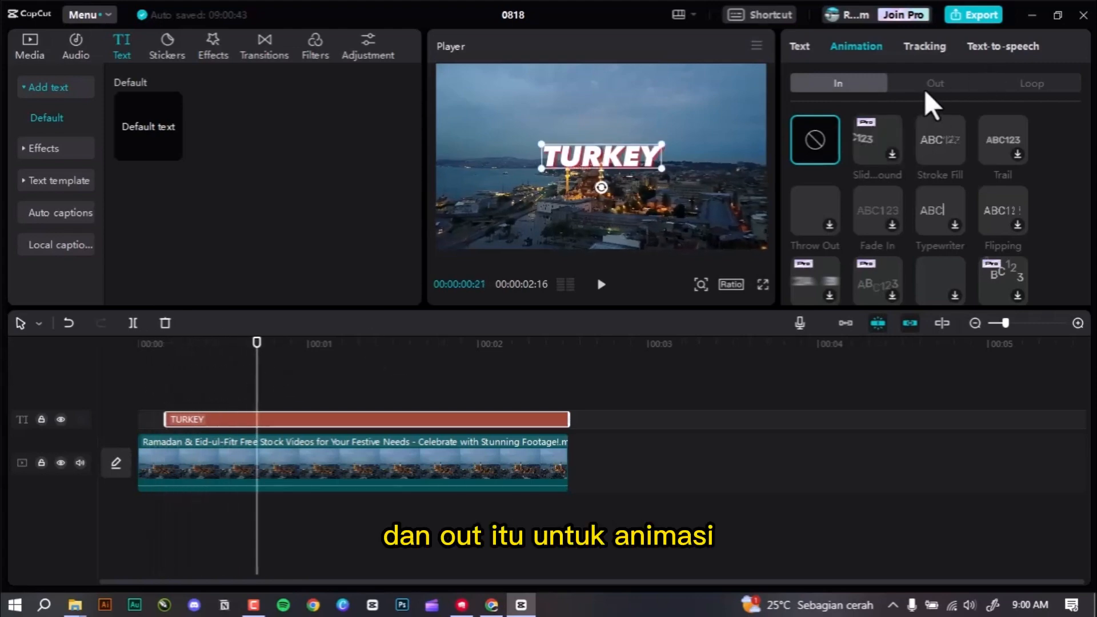
# - Shorten the TURKEY text clip so it ends at about 2 seconds, and place the playhead at 00:00:01:28
pyautogui.click(486, 382)
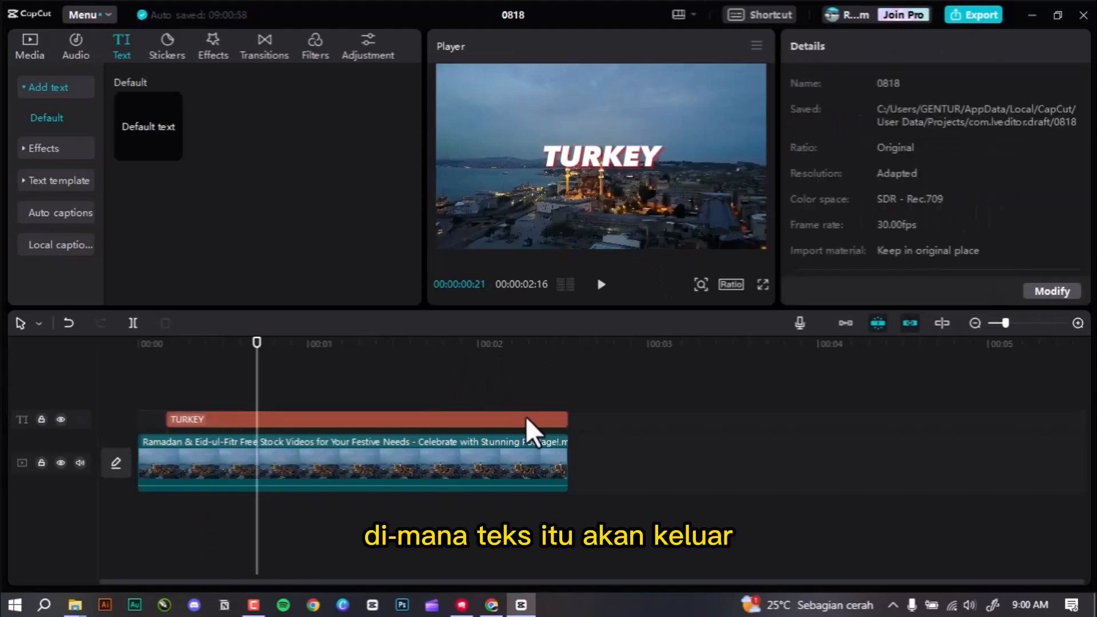
pyautogui.moveTo(561, 418); pyautogui.dragTo(471, 404)
pyautogui.click(466, 343)
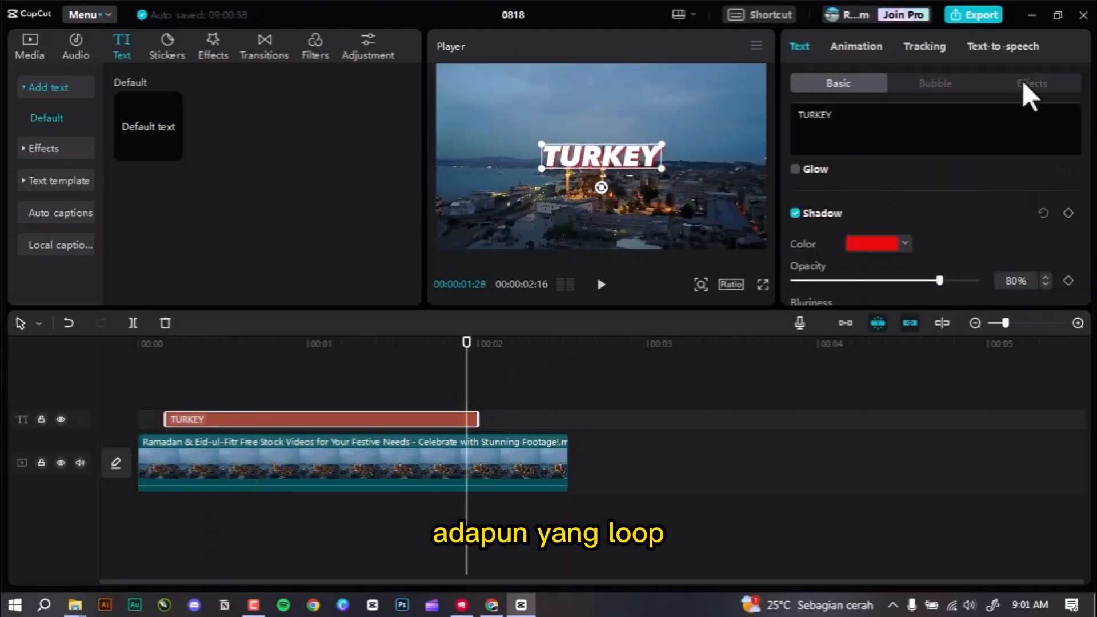
# - View the title's Loop animations, and return to the In animations with the playhead at the text clip's start
pyautogui.click(862, 44)
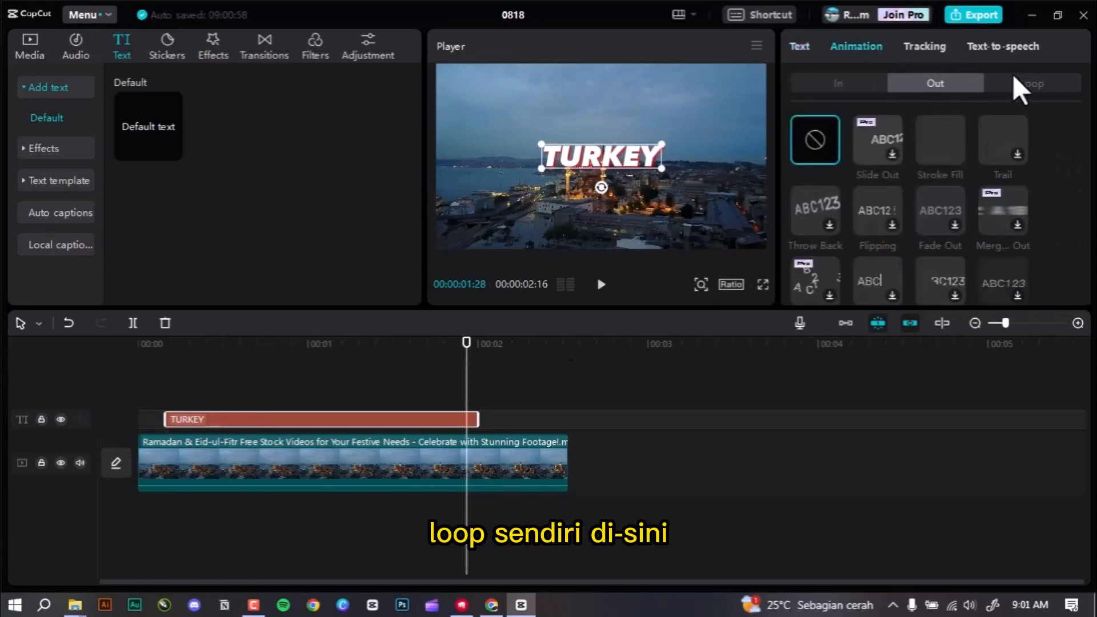
pyautogui.click(1027, 83)
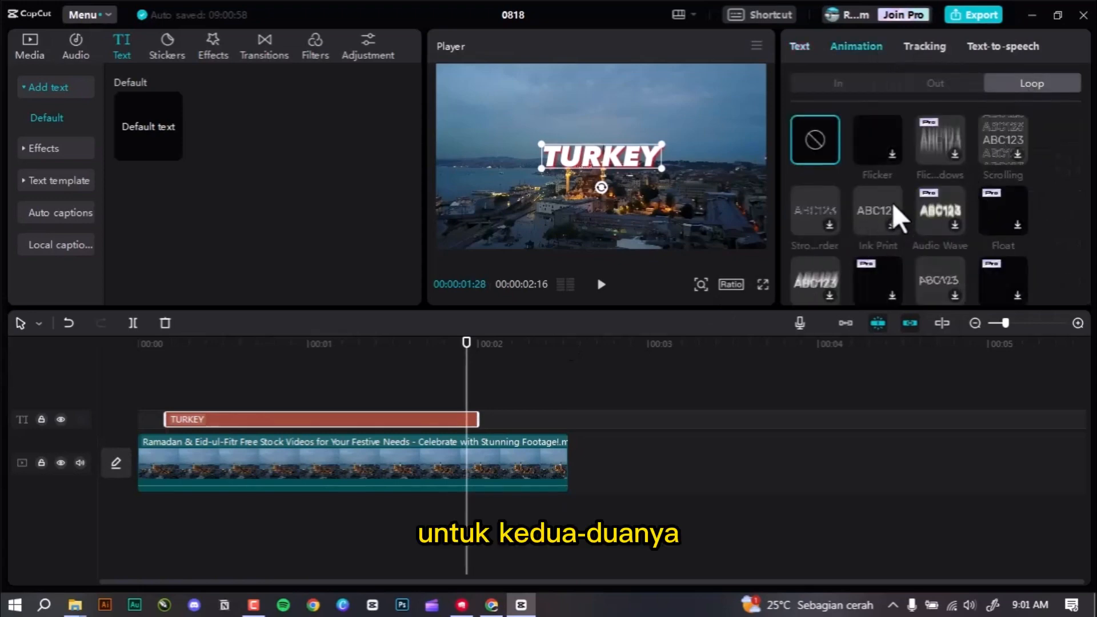
pyautogui.moveTo(428, 346); pyautogui.dragTo(168, 391)
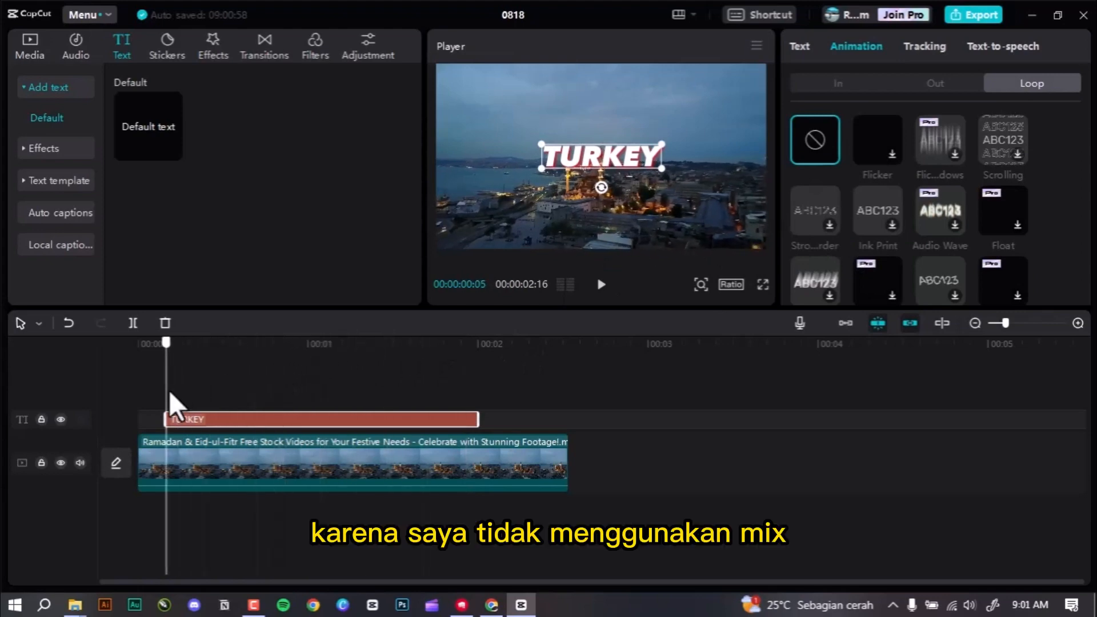
pyautogui.click(853, 80)
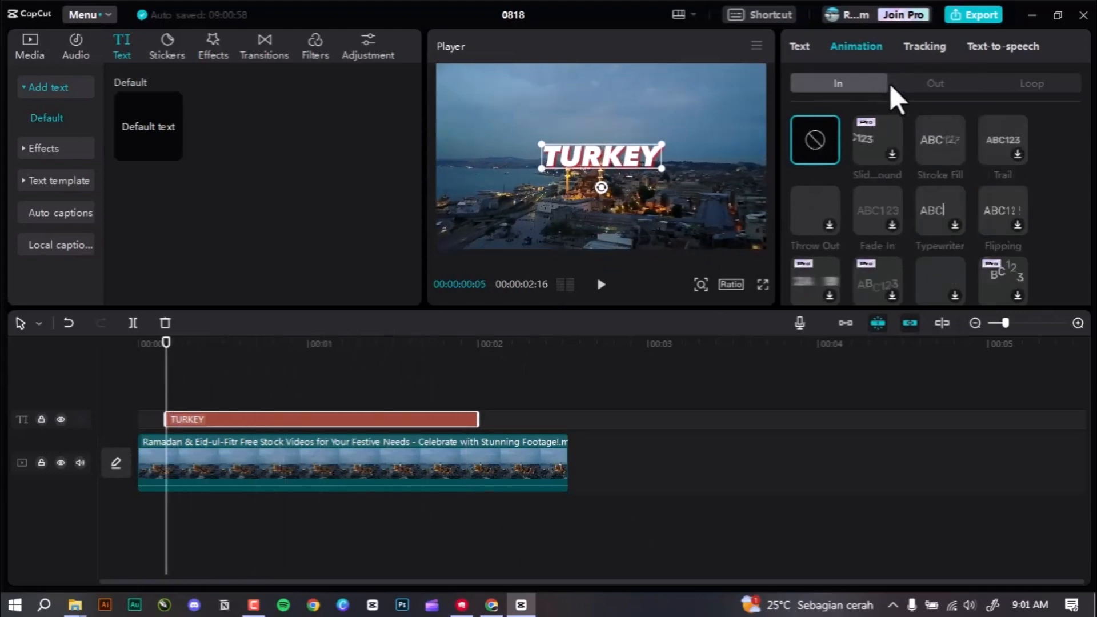
# - Apply the Stroke Fill In animation to the TURKEY title and play it from before the title's start in the full-screen preview
pyautogui.click(948, 147)
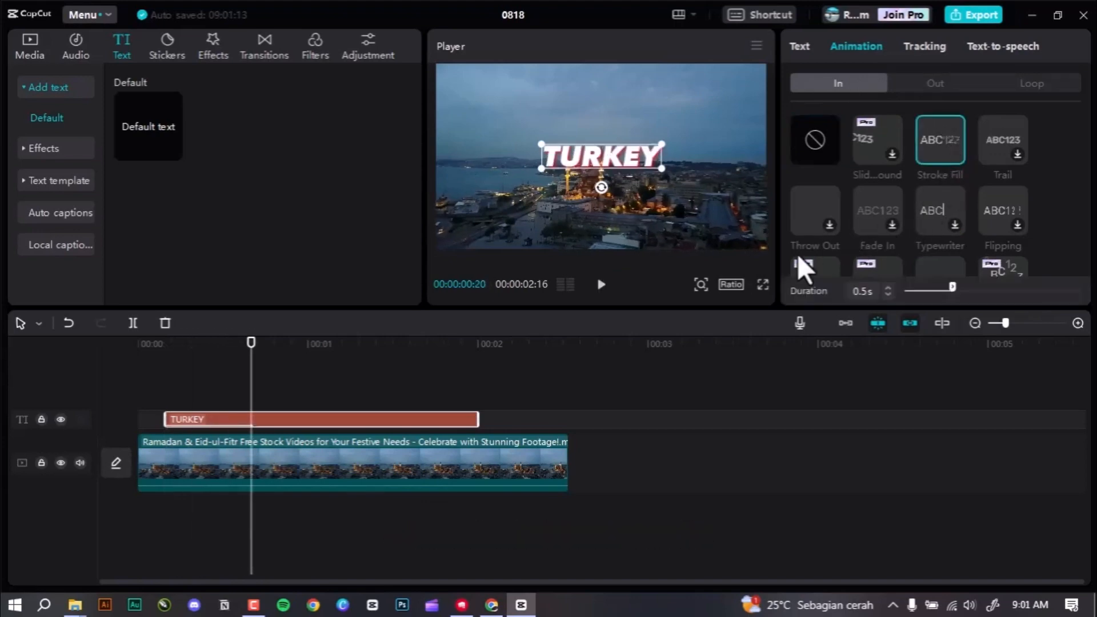
pyautogui.moveTo(187, 339); pyautogui.dragTo(149, 350)
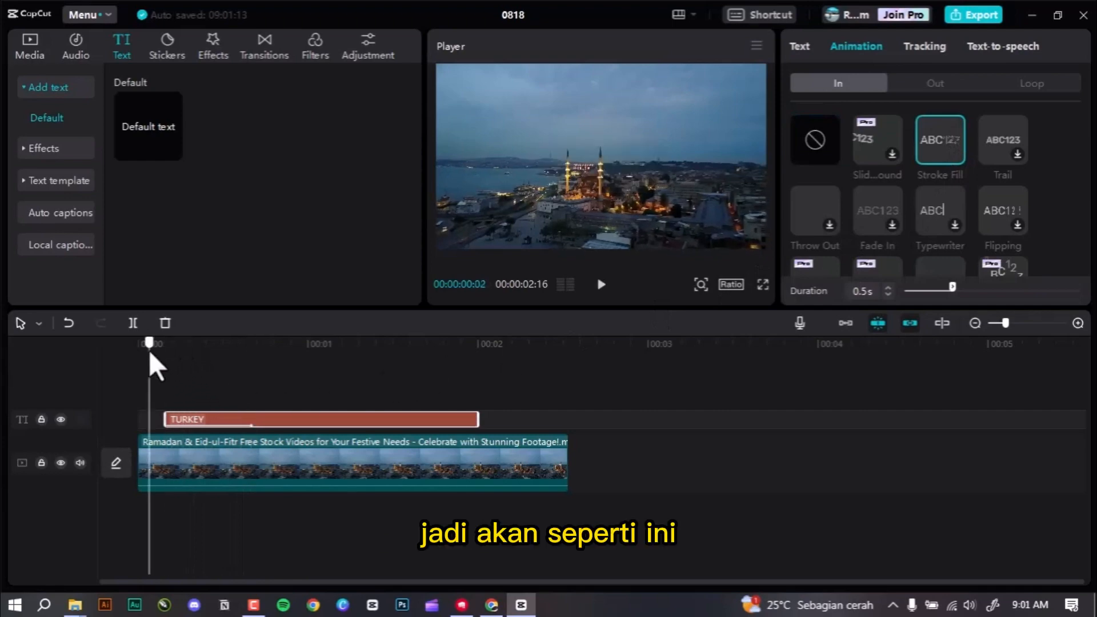
pyautogui.press('`')
pyautogui.press('space')
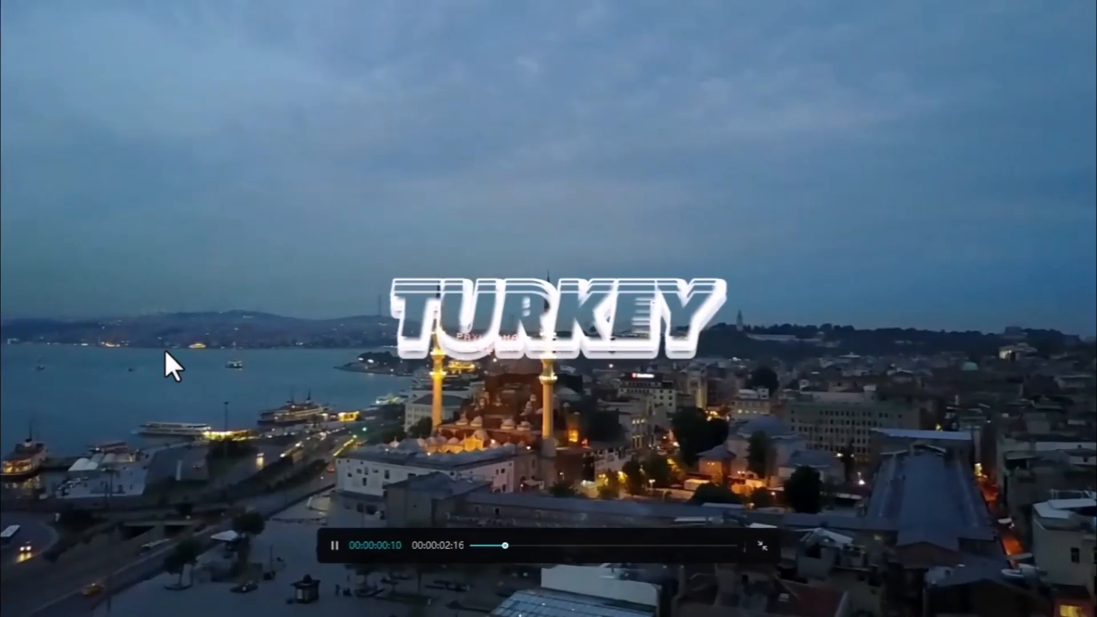
pyautogui.press('Escape')
pyautogui.press('space')
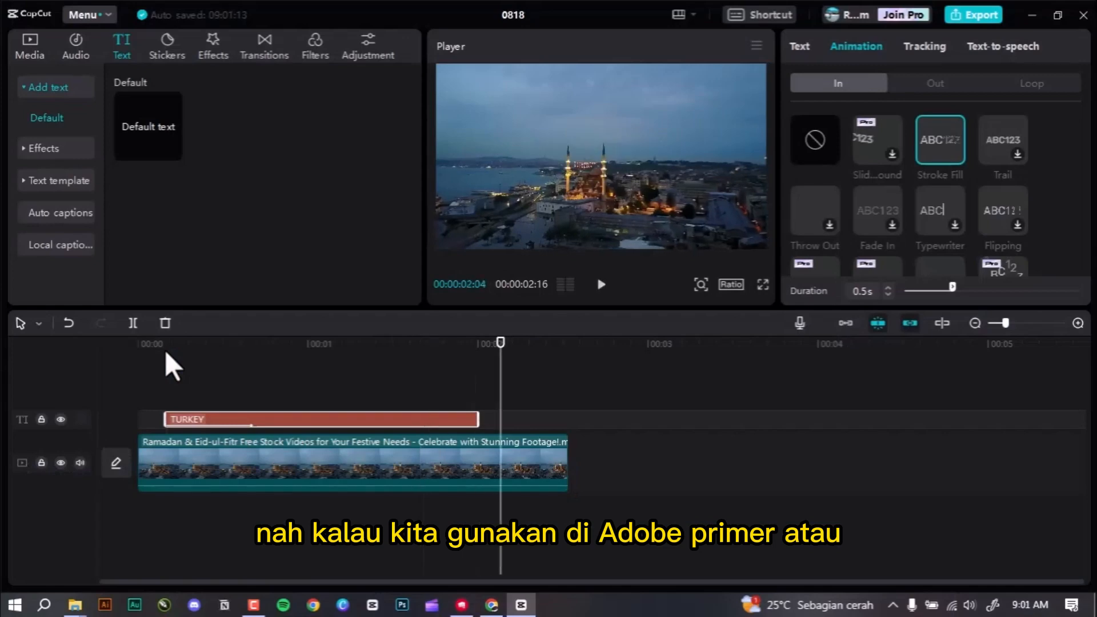
pyautogui.moveTo(201, 343); pyautogui.dragTo(159, 417)
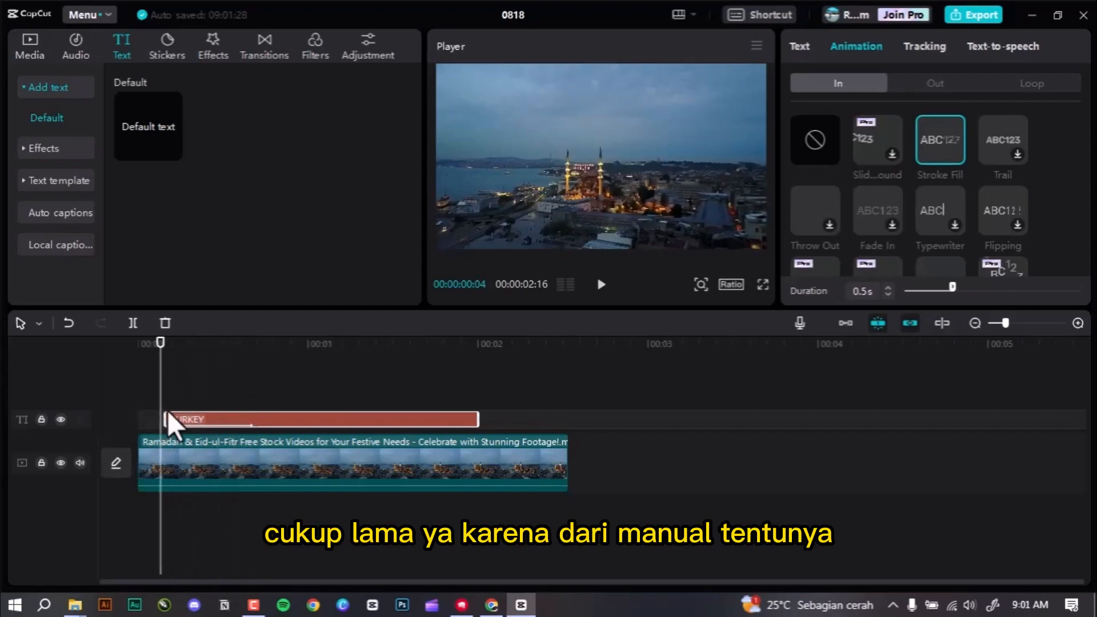
pyautogui.hotkey('ctrl', 'shift', 'f')
pyautogui.press('space')
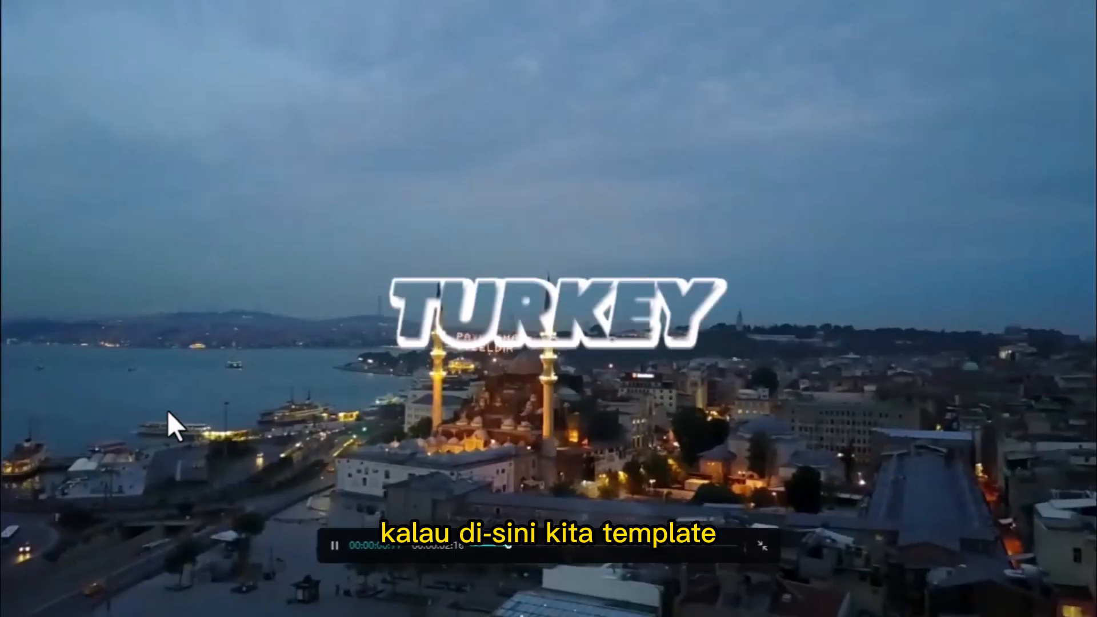
pyautogui.press('Escape')
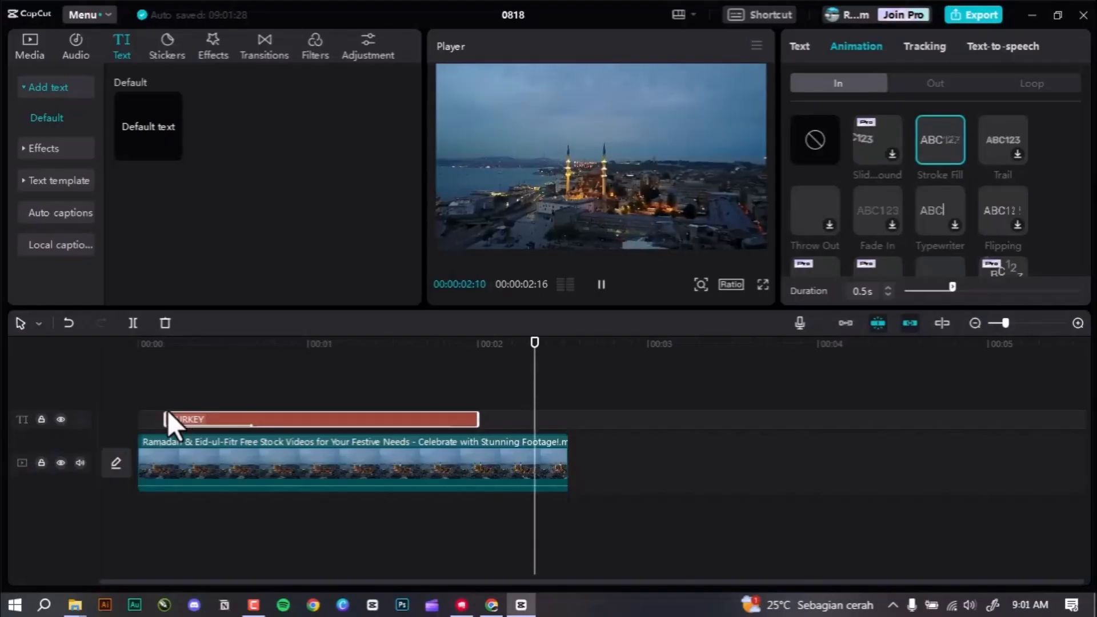
# - Apply the Stroke Fill Out animation to the TURKEY title and preview the video from its beginning
pyautogui.moveTo(377, 343); pyautogui.dragTo(473, 356)
pyautogui.click(943, 84)
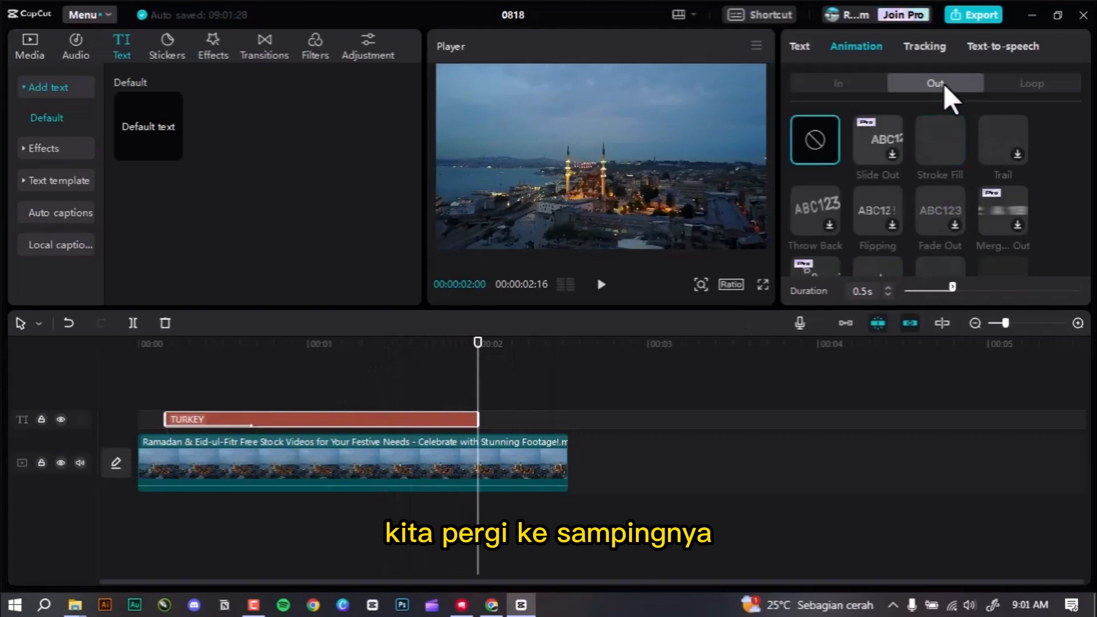
pyautogui.click(953, 150)
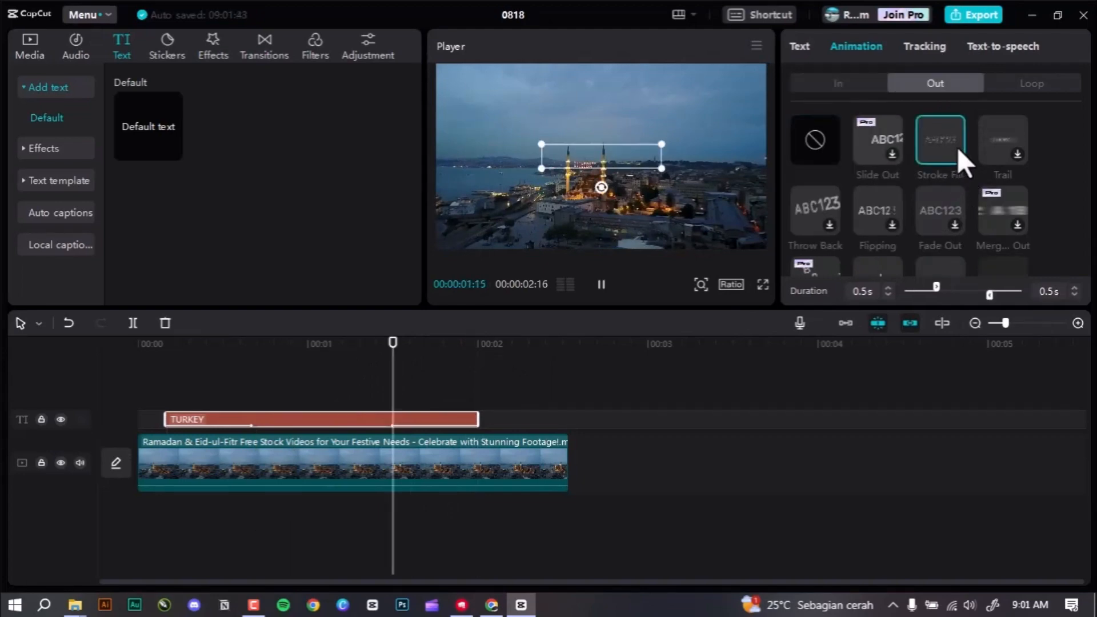
pyautogui.moveTo(255, 340); pyautogui.dragTo(131, 374)
pyautogui.press('space')
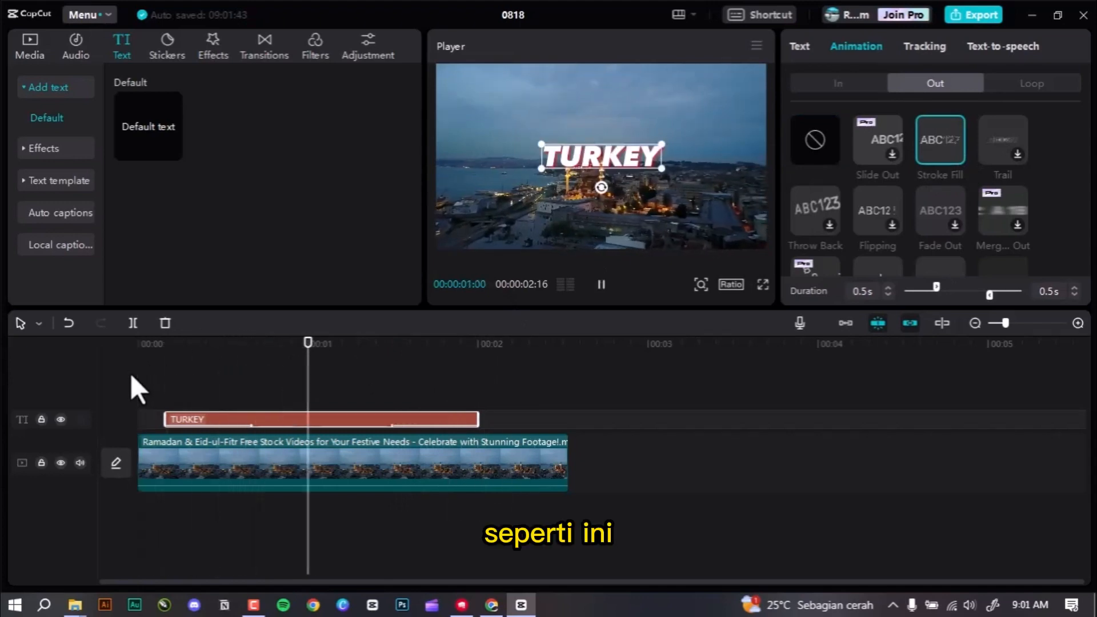
pyautogui.press('space')
pyautogui.moveTo(176, 339); pyautogui.dragTo(70, 357)
pyautogui.hotkey('ctrl', 'shift', 'f')
pyautogui.press('space')
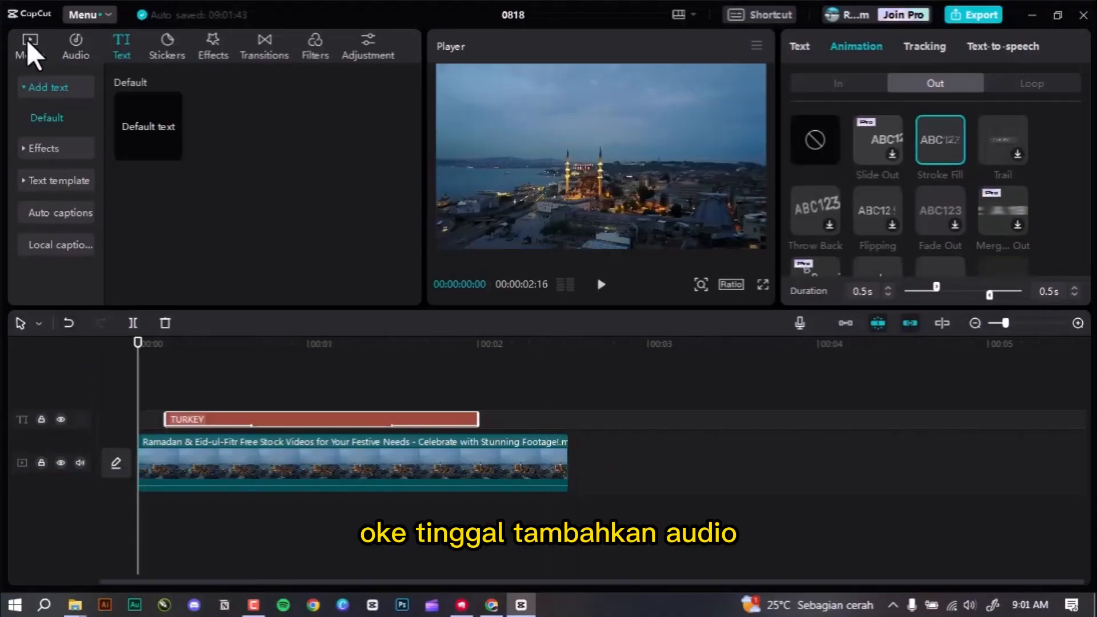
# - Add Spin_Swish_4.wav twice to the timeline, under the title's In and Out animations, and play the result in full screen
pyautogui.click(29, 42)
pyautogui.moveTo(193, 269)
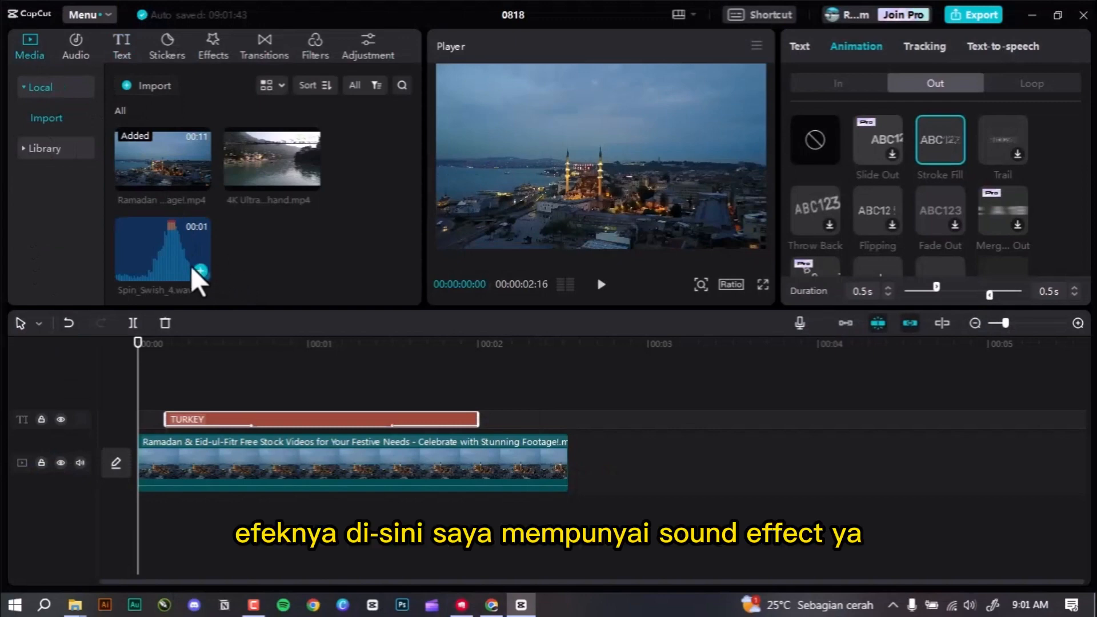
pyautogui.moveTo(152, 246); pyautogui.dragTo(230, 512)
pyautogui.moveTo(140, 238); pyautogui.dragTo(415, 502)
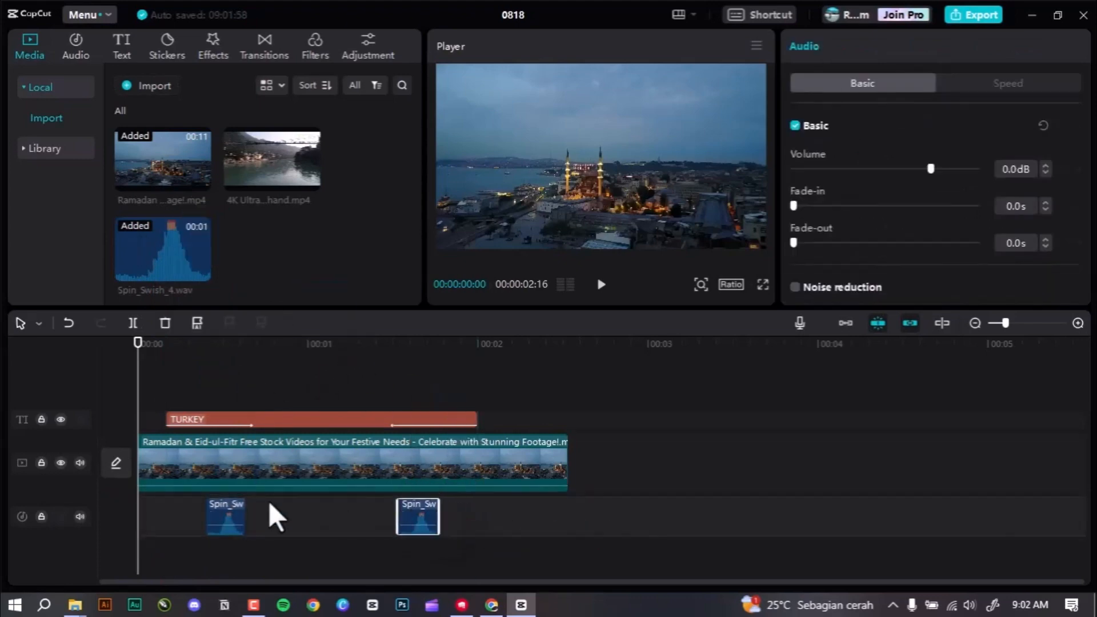
pyautogui.moveTo(224, 505); pyautogui.dragTo(203, 507)
pyautogui.click(190, 350)
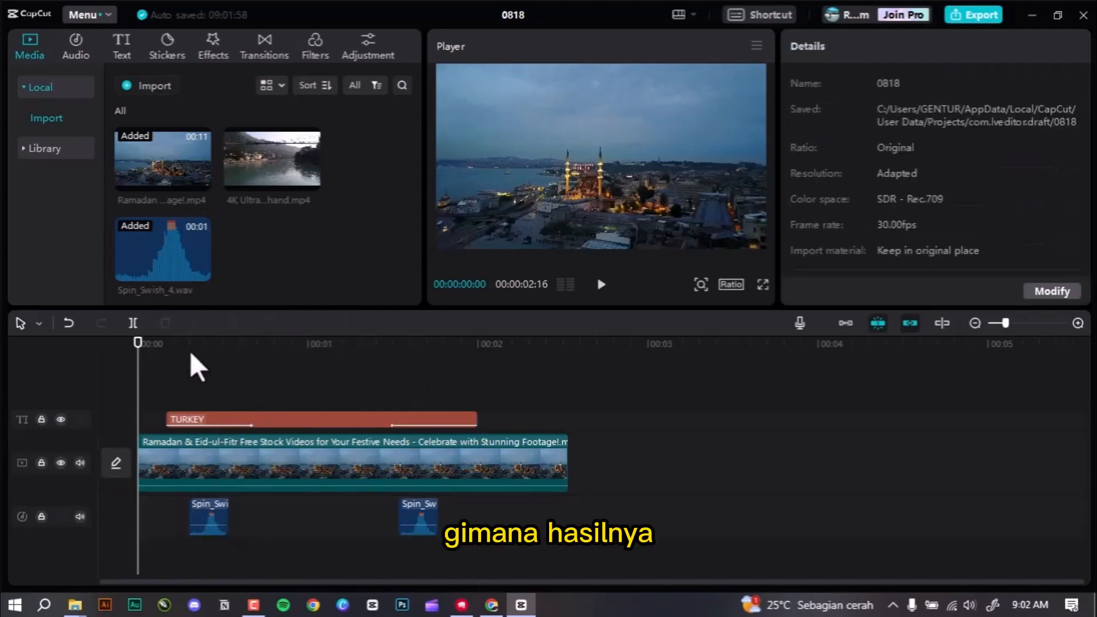
pyautogui.hotkey('ctrl', 'shift', 'f')
pyautogui.press('space')
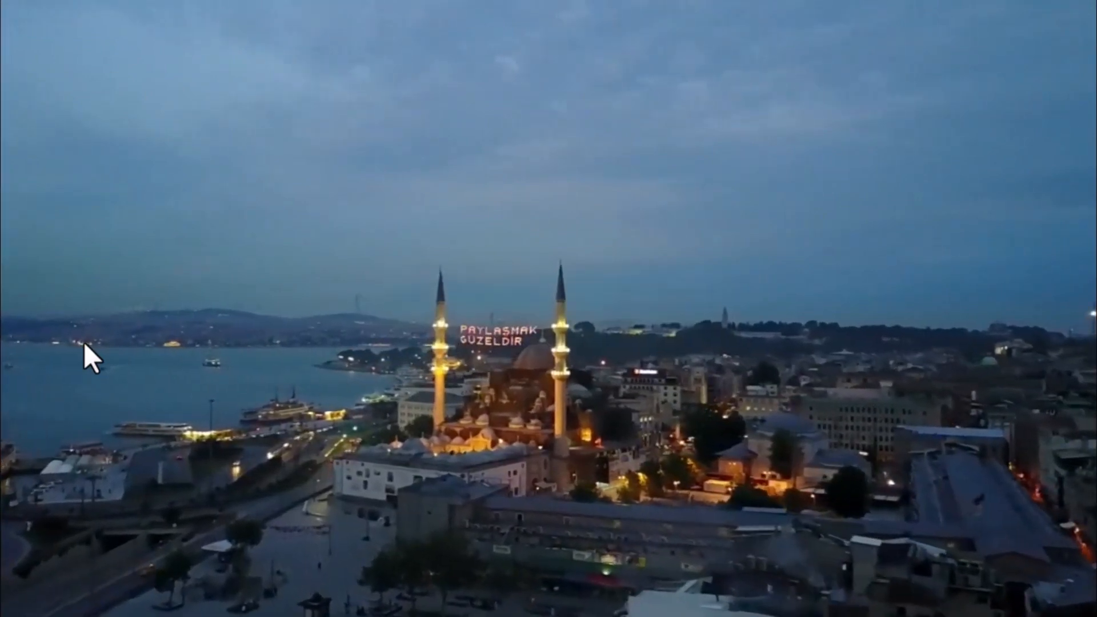
pyautogui.press('Escape')
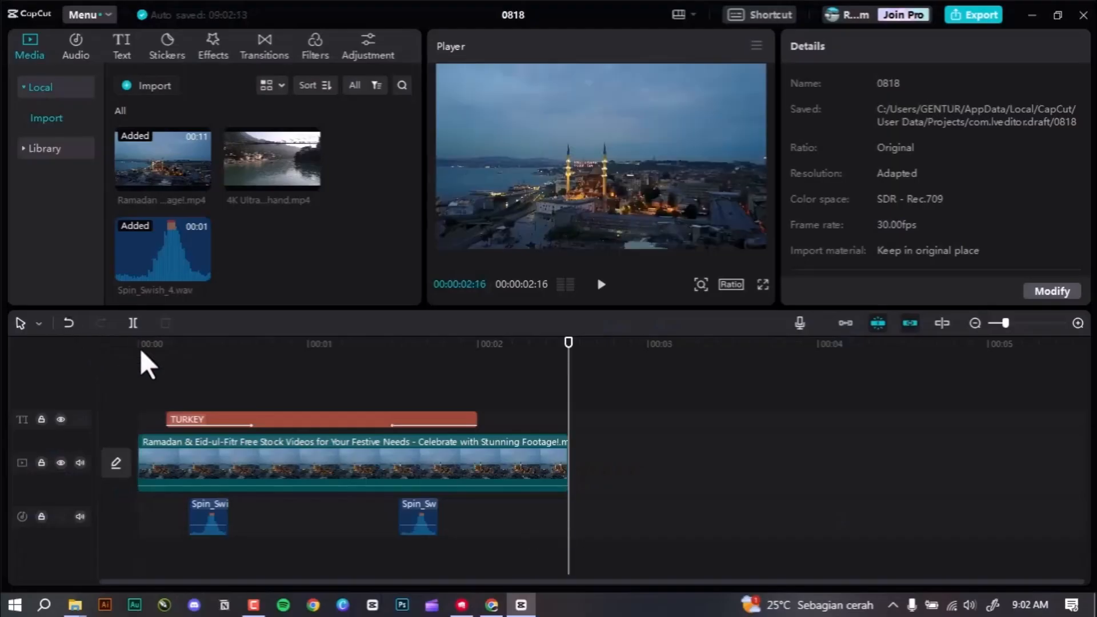
# - Scrub over the title's In animation and place the playhead at the end of the video clip
pyautogui.moveTo(138, 373); pyautogui.dragTo(234, 482)
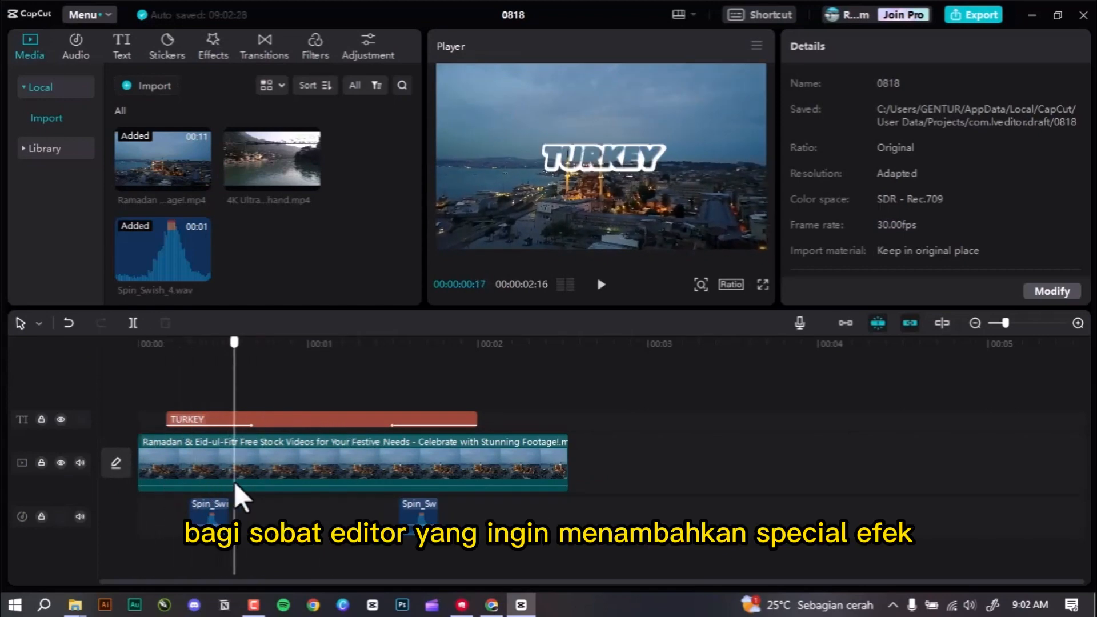
pyautogui.click(233, 482)
pyautogui.scroll(-3, 503, 544)
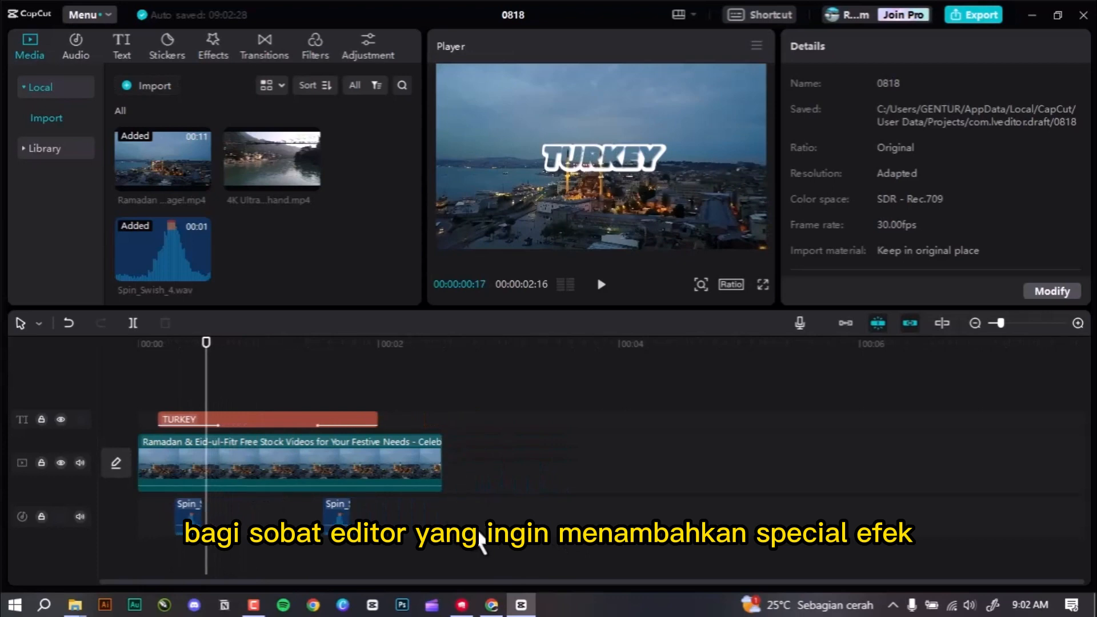
pyautogui.moveTo(474, 537); pyautogui.dragTo(164, 389)
pyautogui.click(536, 429)
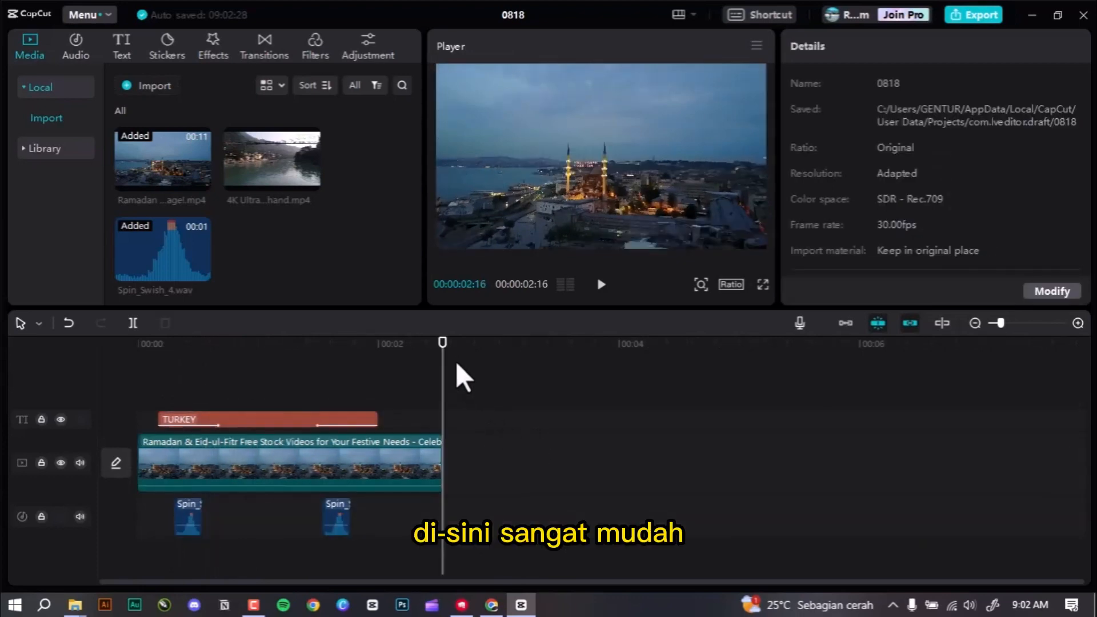
# - Look through the full range of Out animations for the TURKEY title, and view its Loop animations
pyautogui.click(353, 419)
pyautogui.click(868, 46)
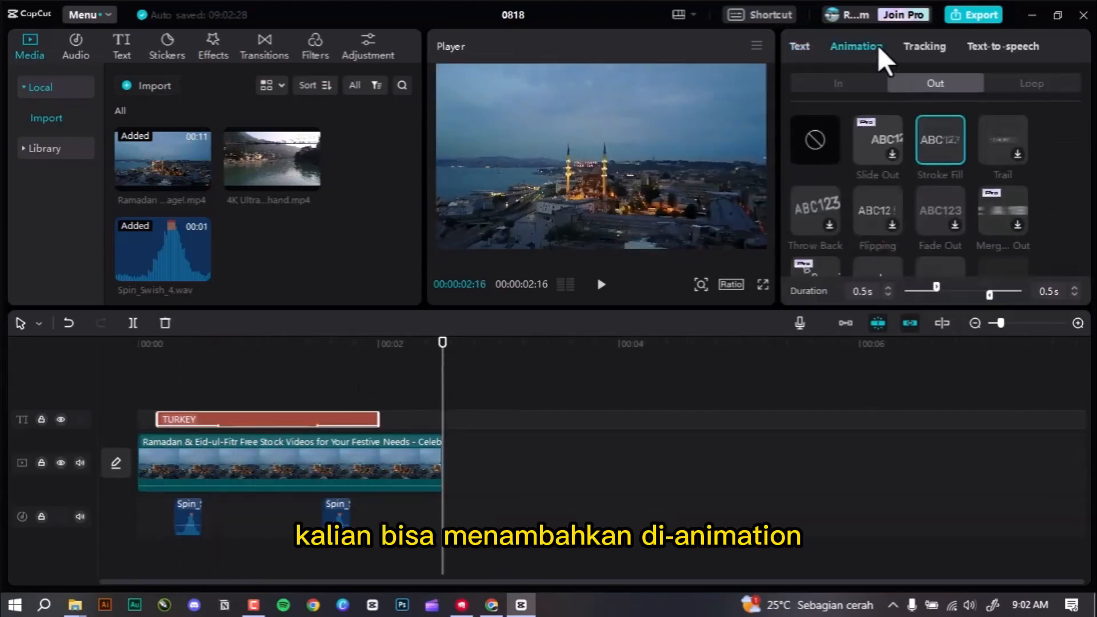
pyautogui.scroll(-5, 941, 165)
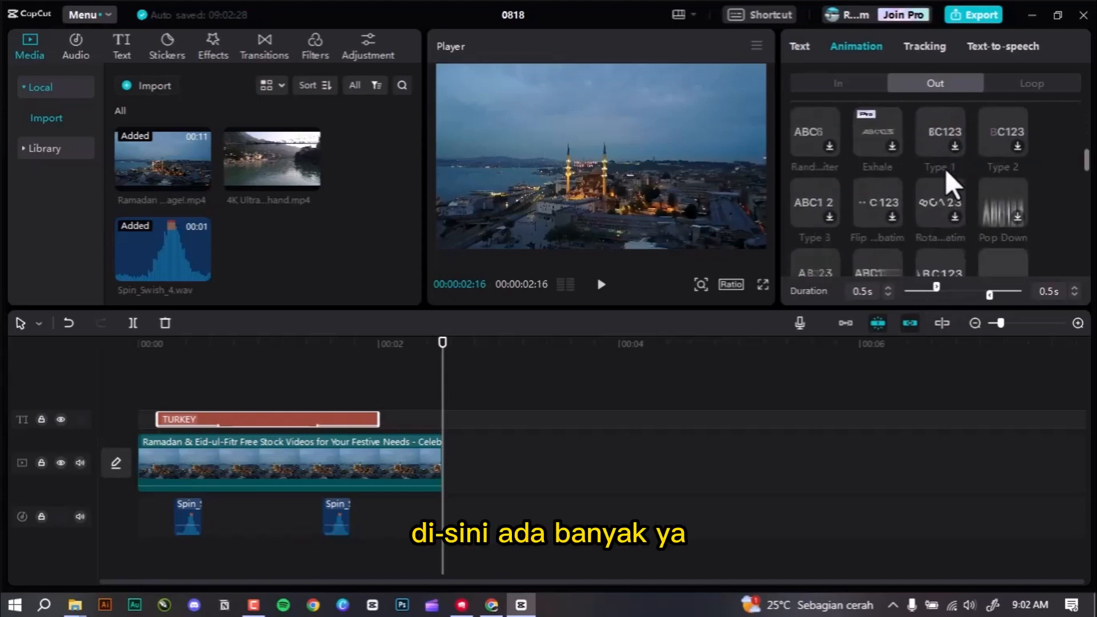
pyautogui.scroll(-5, 942, 169)
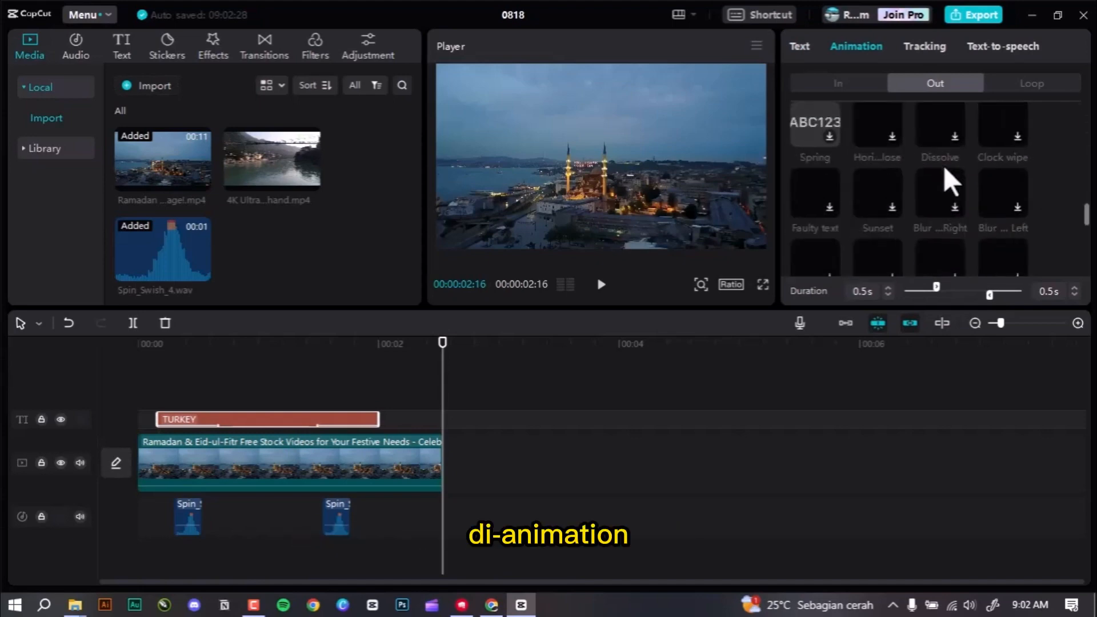
pyautogui.scroll(-4, 943, 168)
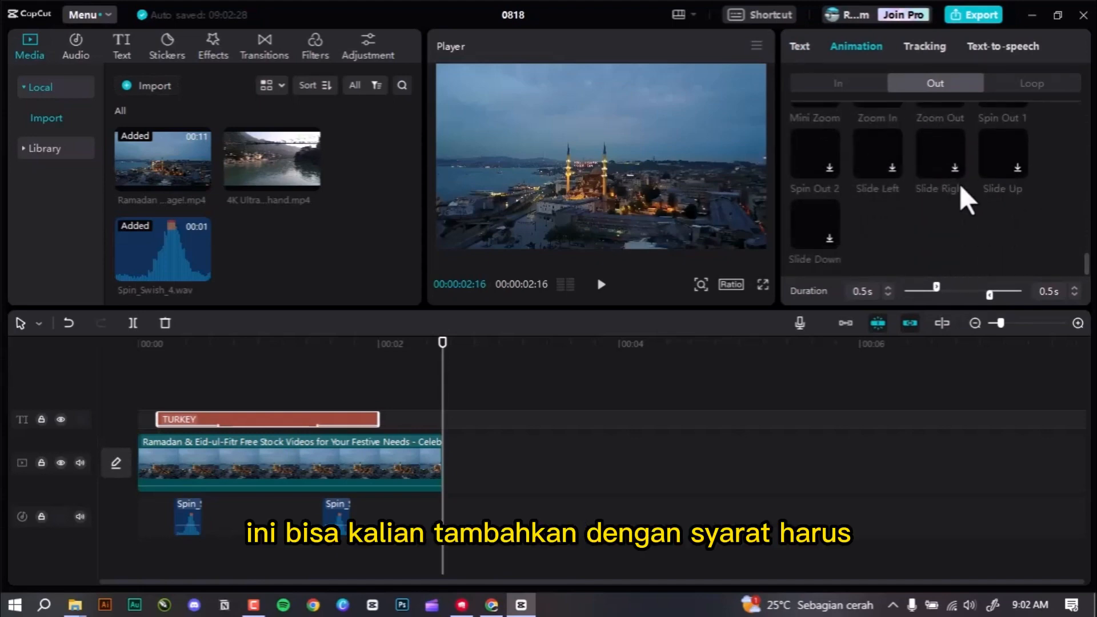
pyautogui.scroll(8, 962, 184)
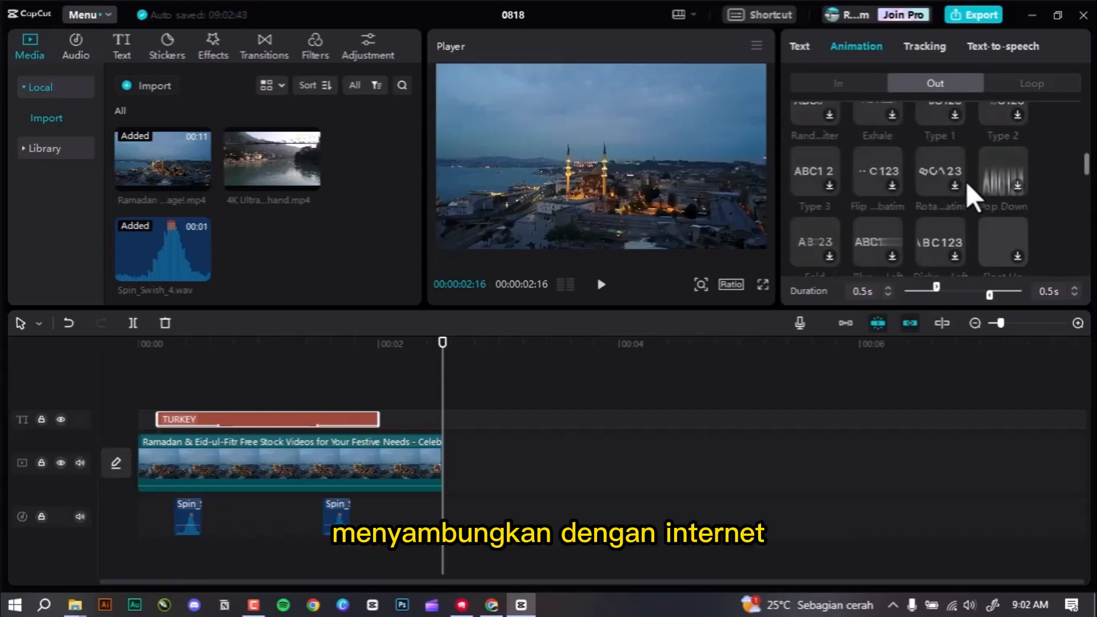
pyautogui.scroll(3, 965, 181)
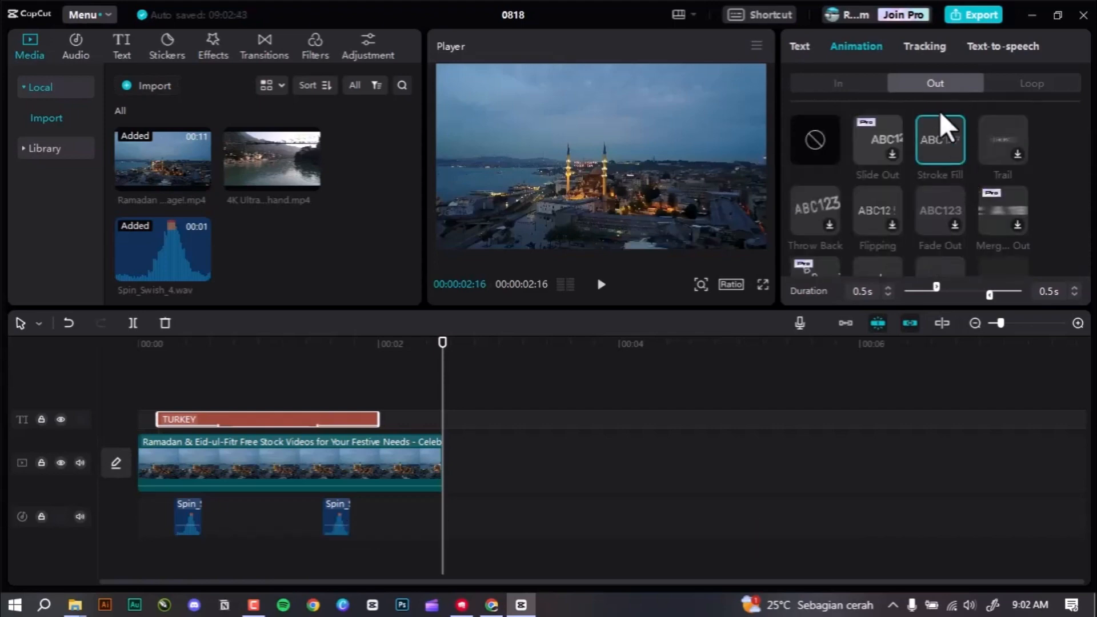
pyautogui.click(1043, 85)
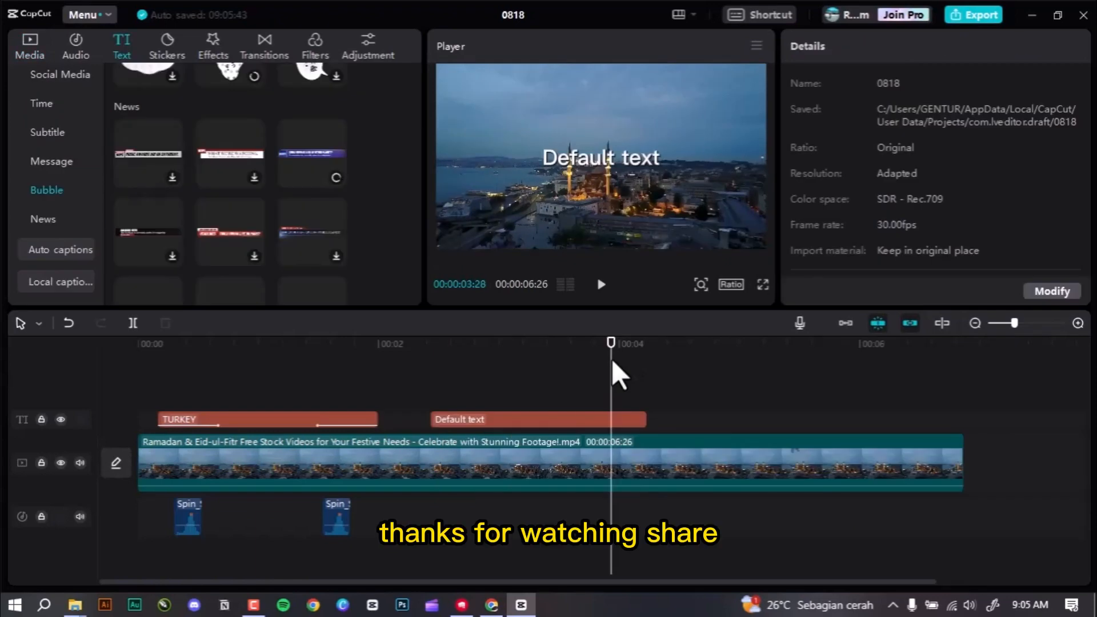